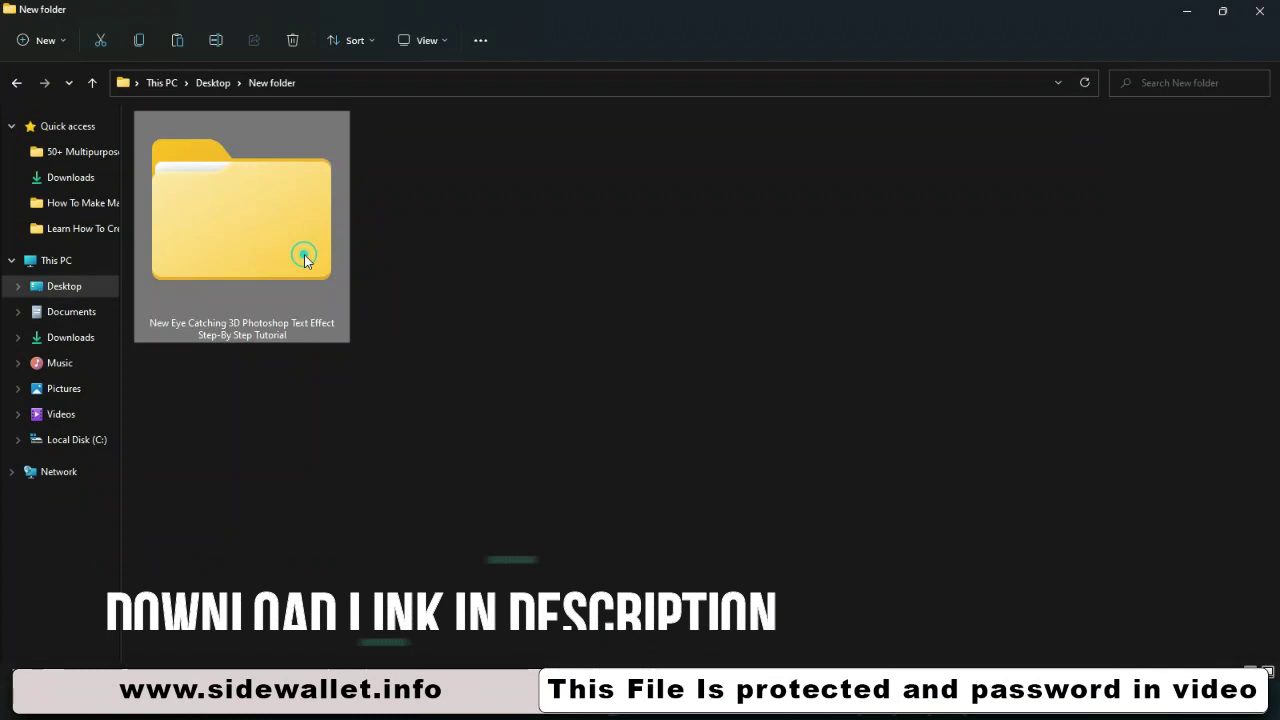
# - Open the tutorial folder and the Pink preview image, zooming in and out on it
pyautogui.doubleClick(303, 251)
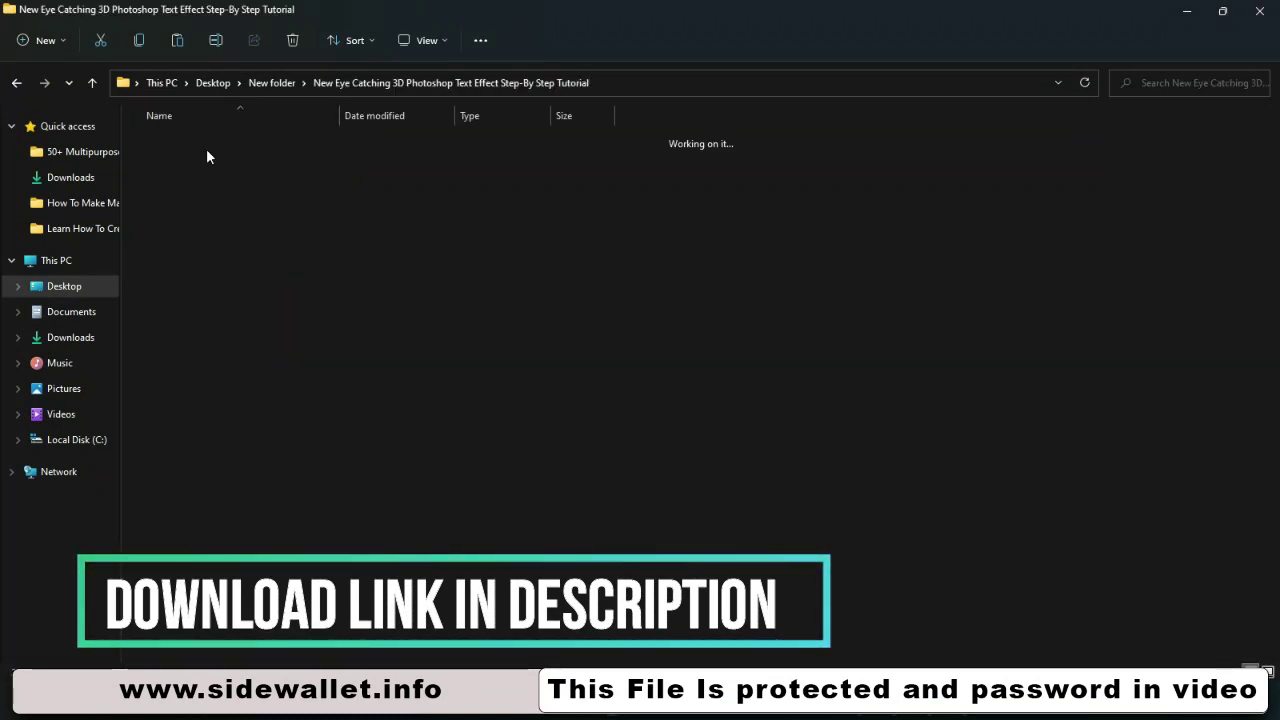
pyautogui.doubleClick(196, 164)
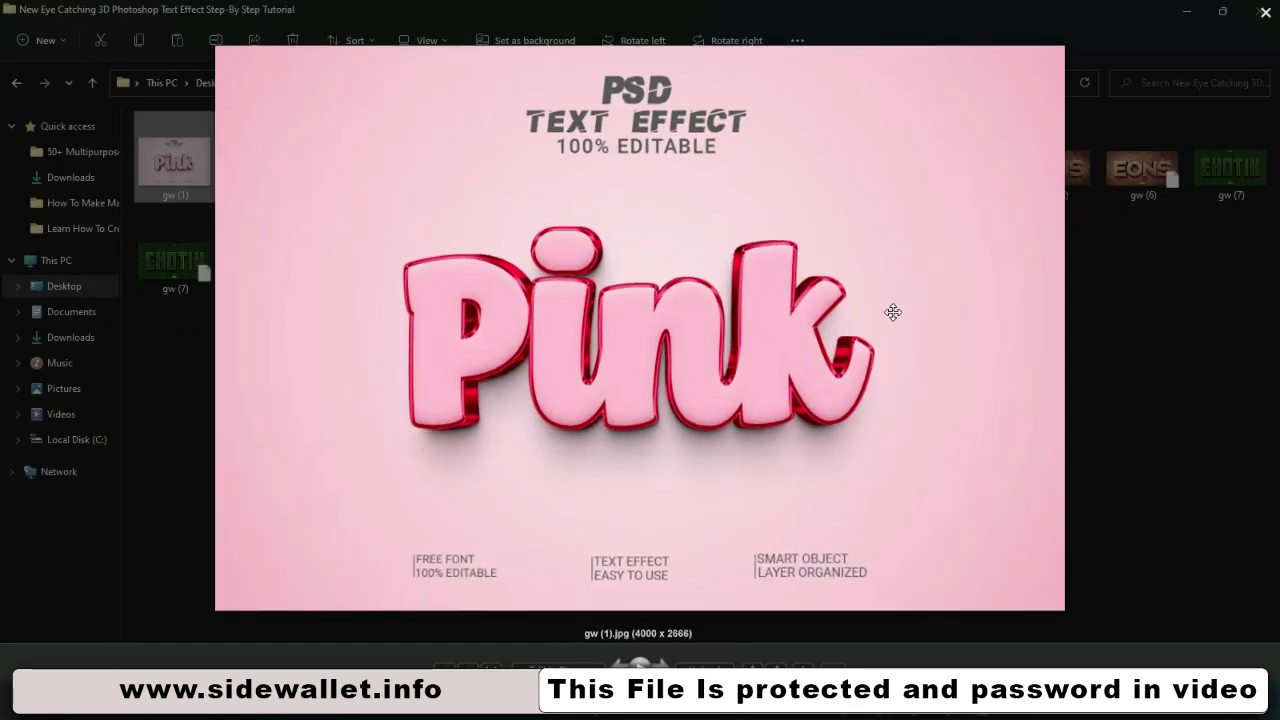
pyautogui.scroll(5, 893, 312)
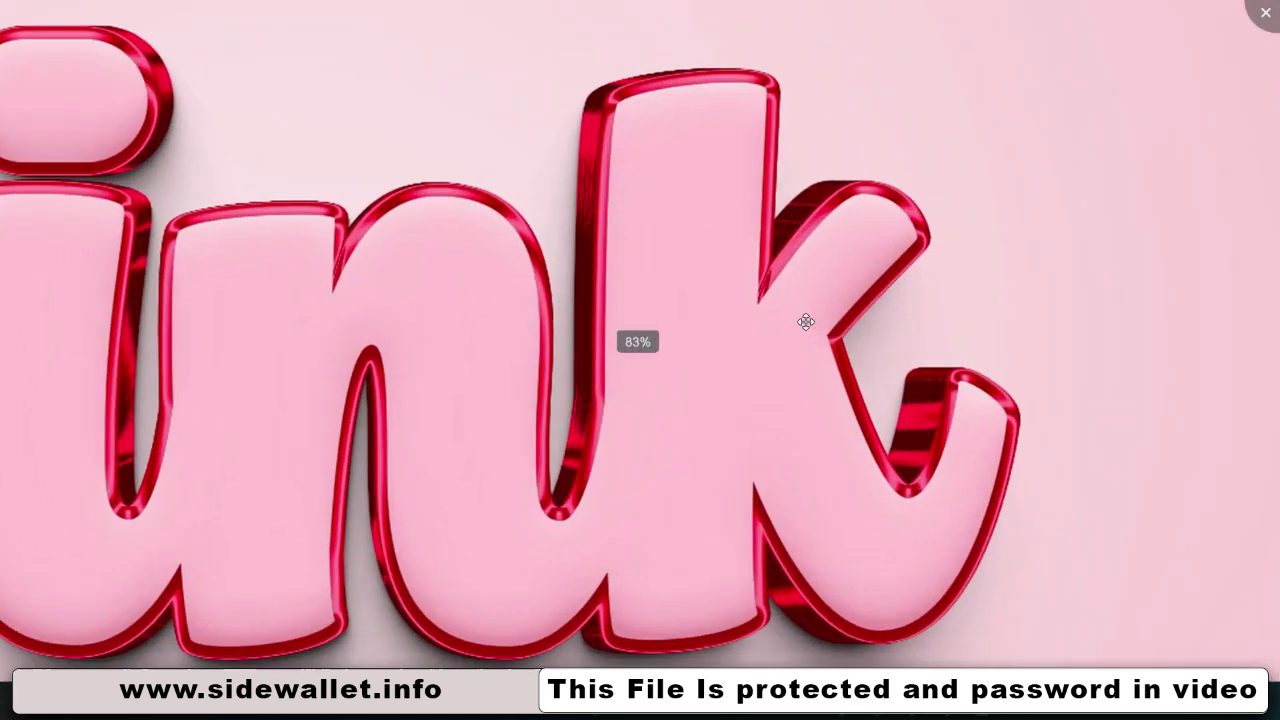
pyautogui.scroll(-2, 808, 366)
pyautogui.scroll(-3, 808, 366)
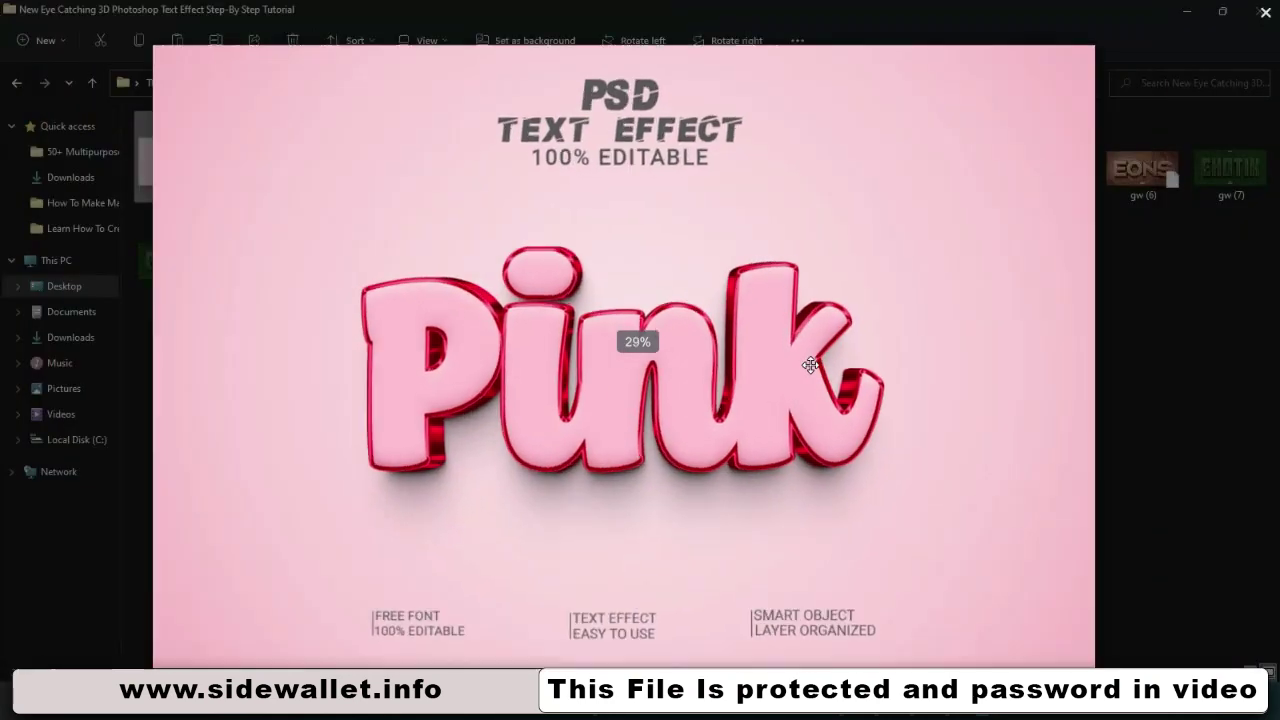
pyautogui.scroll(2, 810, 365)
pyautogui.scroll(2, 809, 363)
pyautogui.scroll(2, 809, 369)
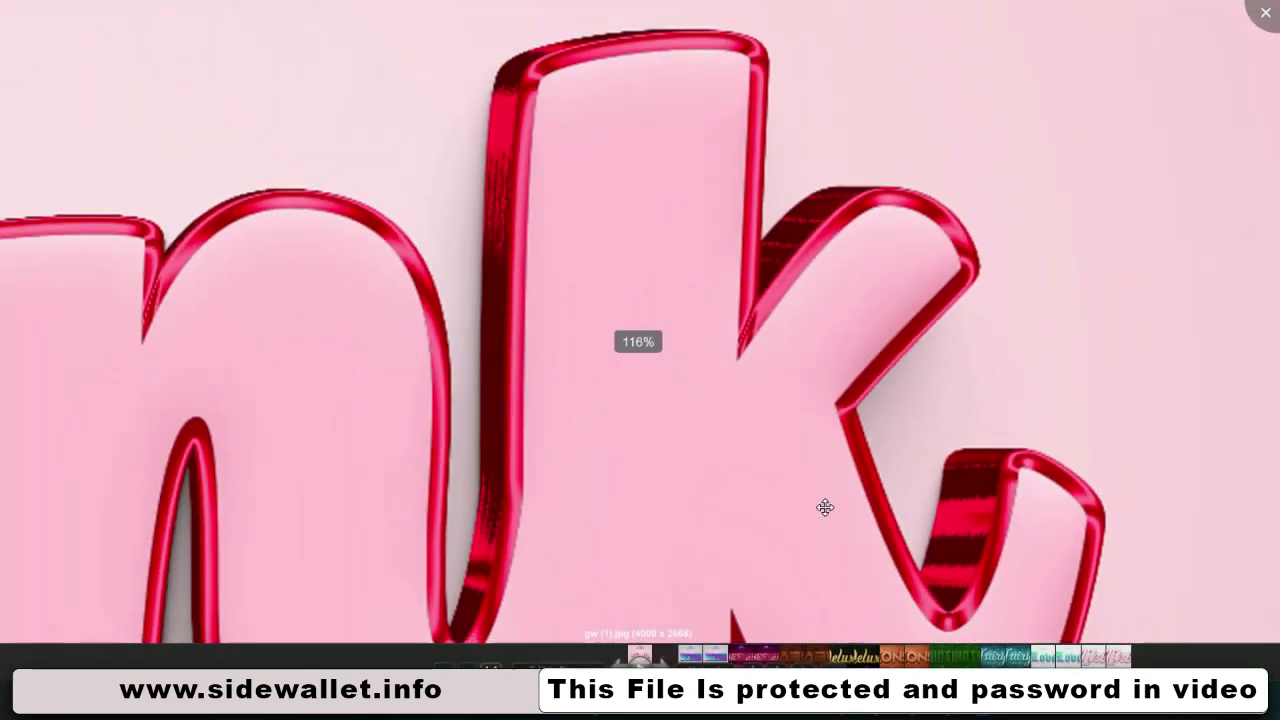
pyautogui.scroll(-2, 825, 507)
pyautogui.scroll(-2, 789, 457)
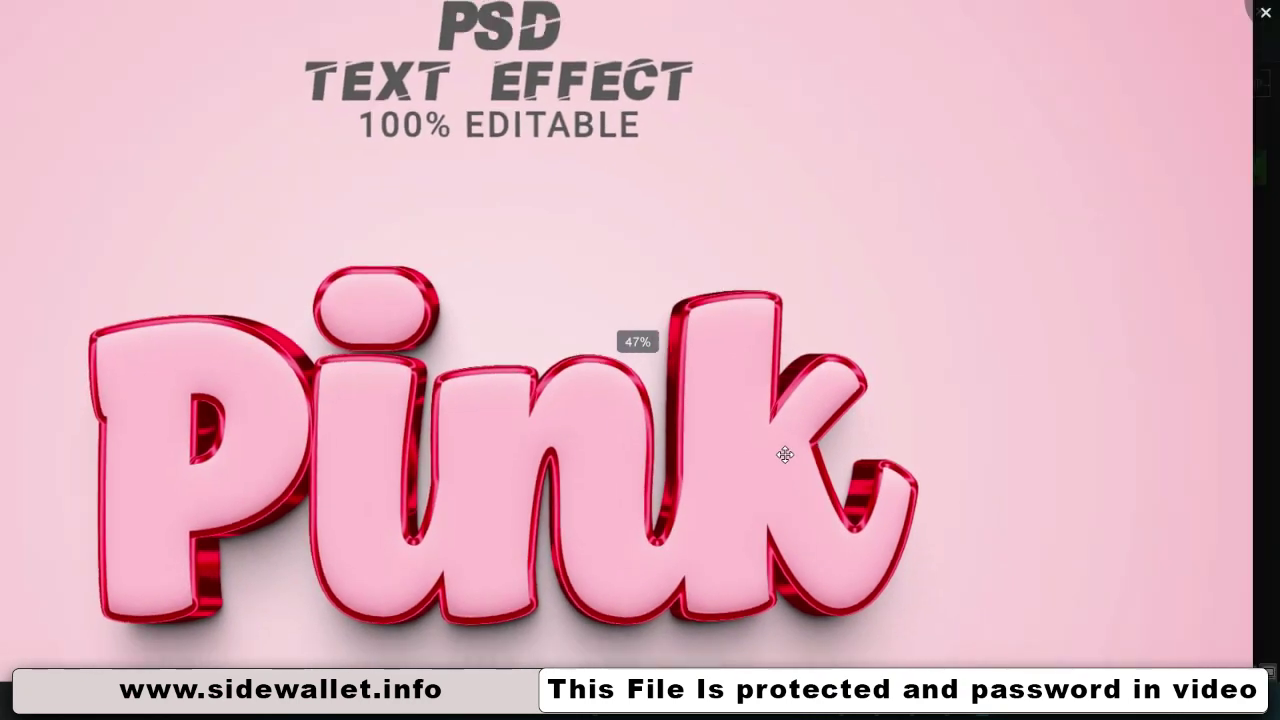
pyautogui.scroll(-1, 786, 451)
pyautogui.scroll(-2, 766, 466)
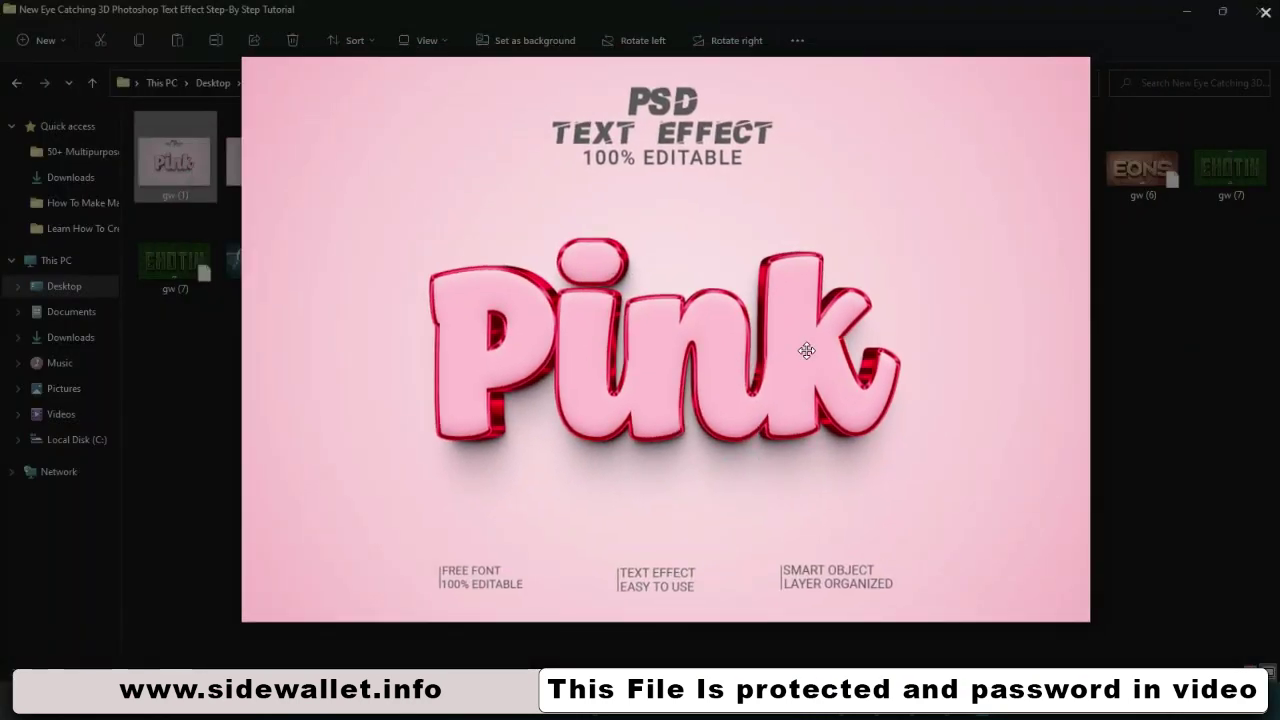
# - Step through the BOSS and DESIGN previews, zooming briefly on each
pyautogui.press('Right')
pyautogui.press('Right')
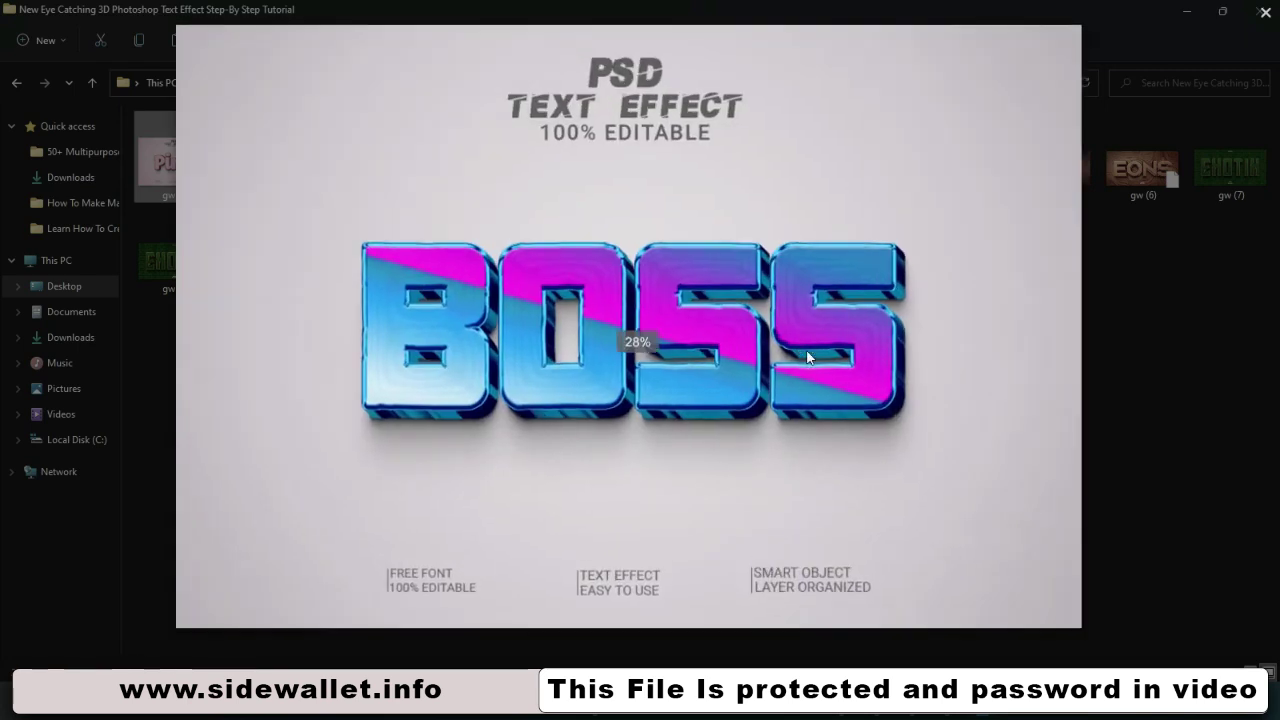
pyautogui.scroll(2, 808, 356)
pyautogui.scroll(-3, 808, 356)
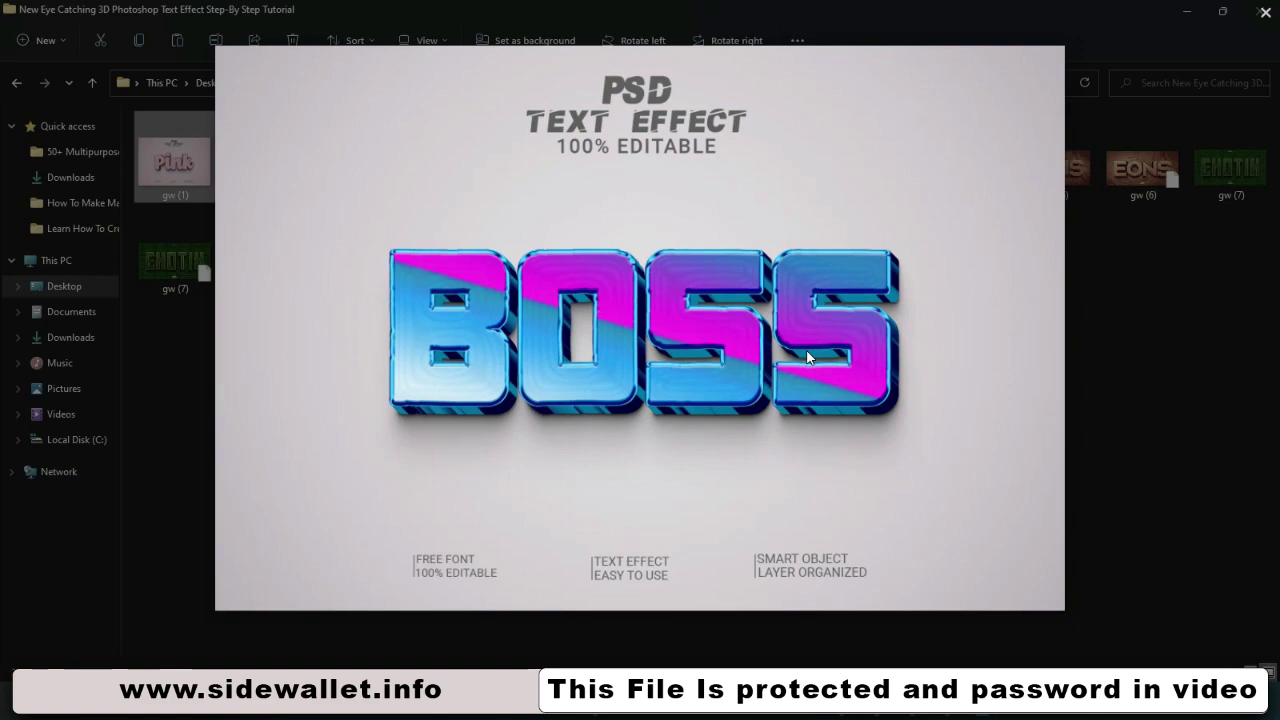
pyautogui.press('Right')
pyautogui.scroll(2, 808, 356)
pyautogui.scroll(-3, 808, 356)
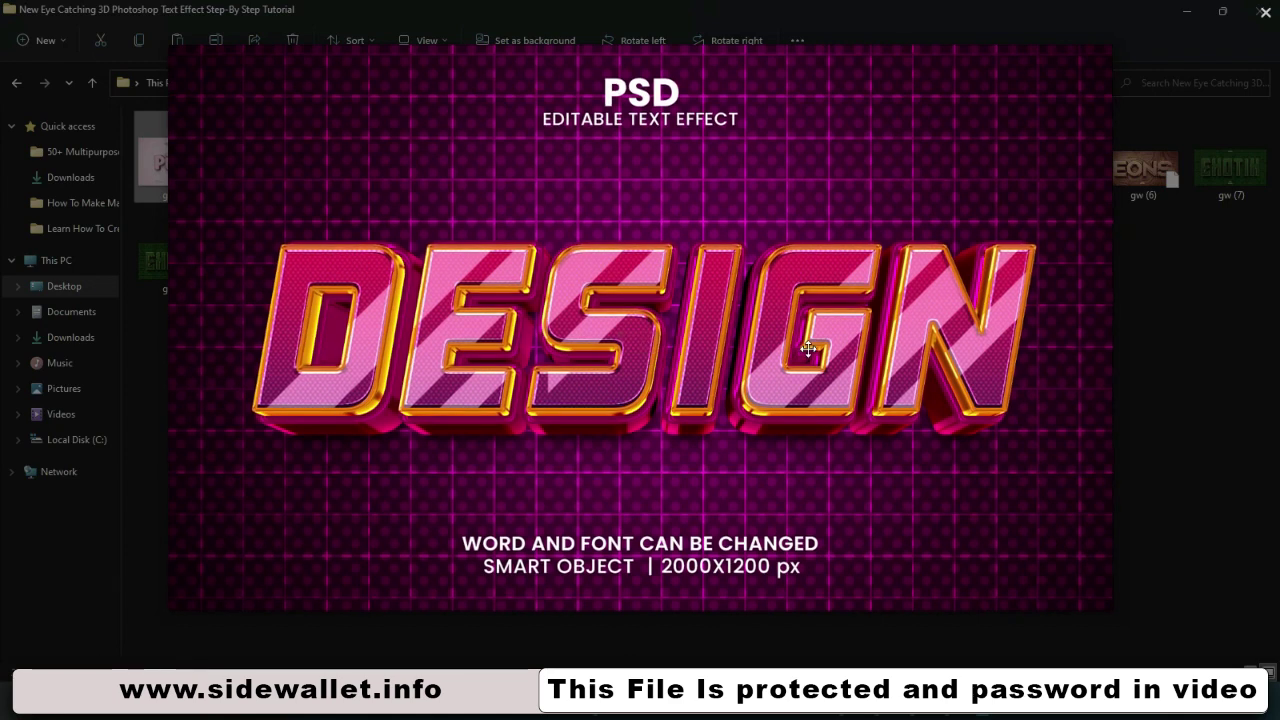
# - Advance to the wooden CABIN preview and zoom around it
pyautogui.press('Right')
pyautogui.scroll(2, 808, 349)
pyautogui.scroll(2, 808, 349)
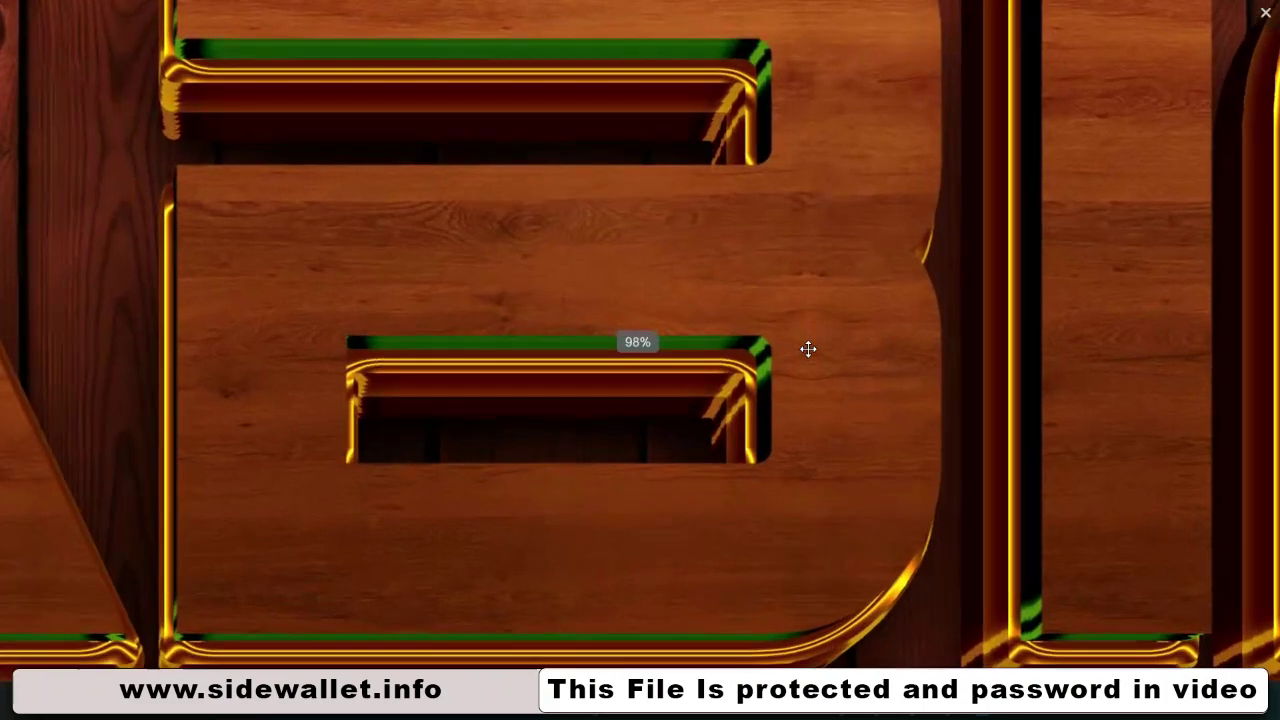
pyautogui.scroll(-1, 808, 349)
pyautogui.scroll(-1, 808, 349)
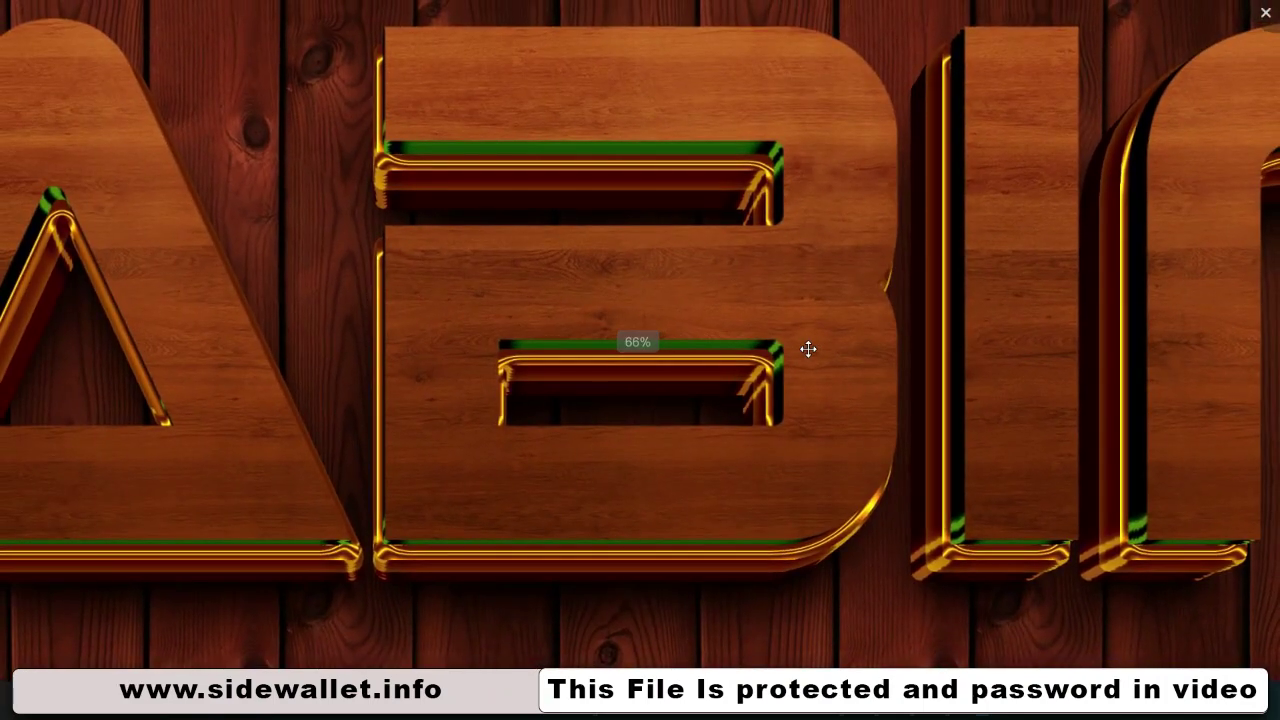
pyautogui.scroll(-2, 808, 349)
pyautogui.scroll(-1, 808, 349)
pyautogui.scroll(1, 808, 349)
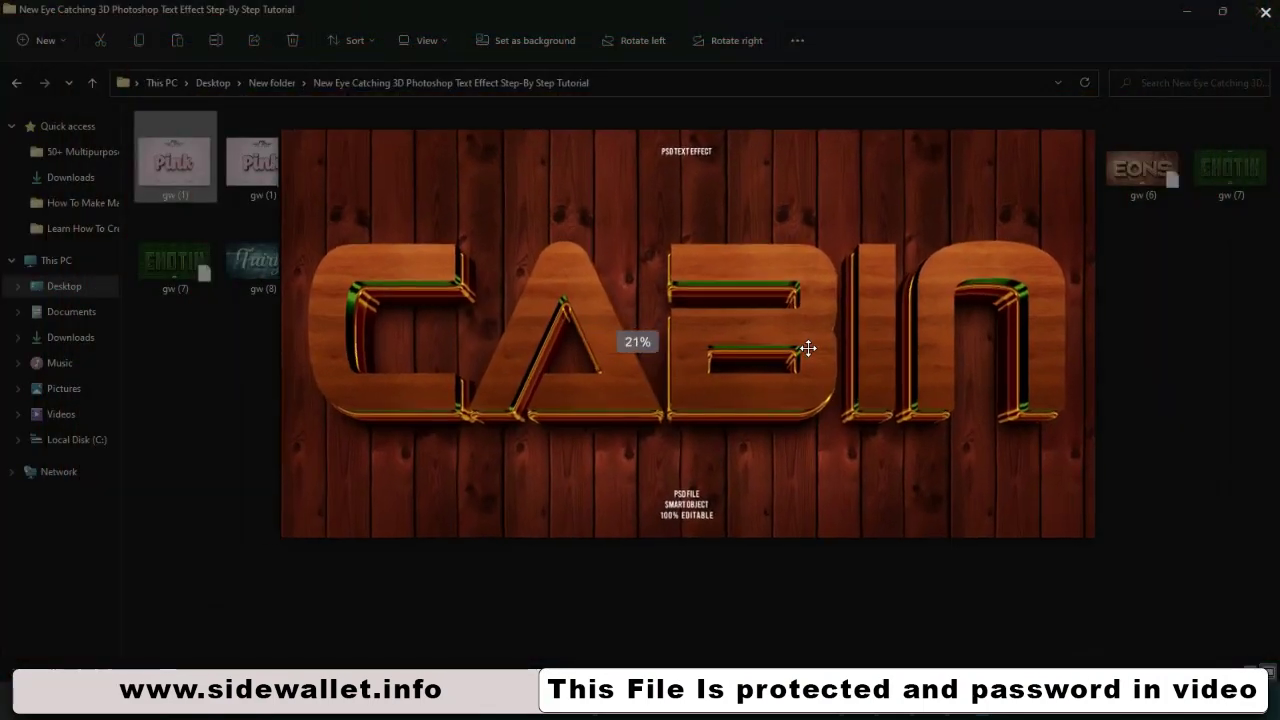
pyautogui.scroll(1, 808, 349)
pyautogui.scroll(-1, 808, 348)
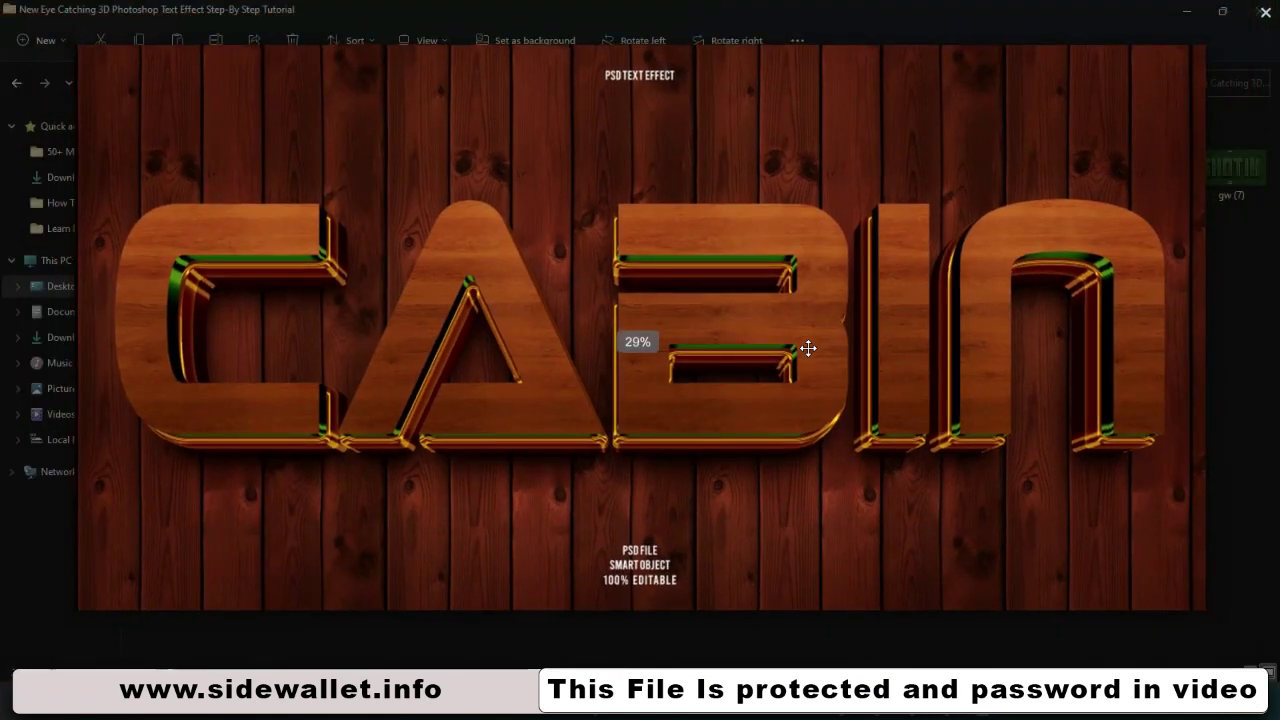
# - View the Deluxe preview full screen and back, then zoom on the EONS preview
pyautogui.press('Right')
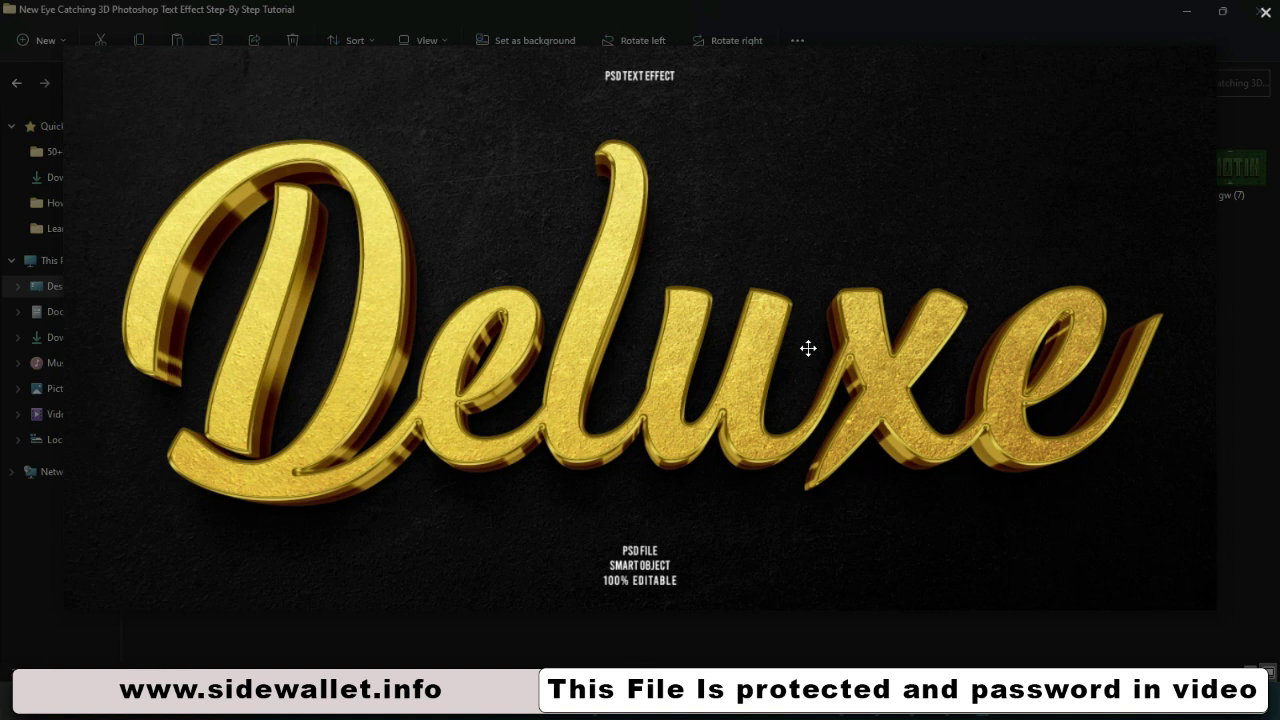
pyautogui.press('F11')
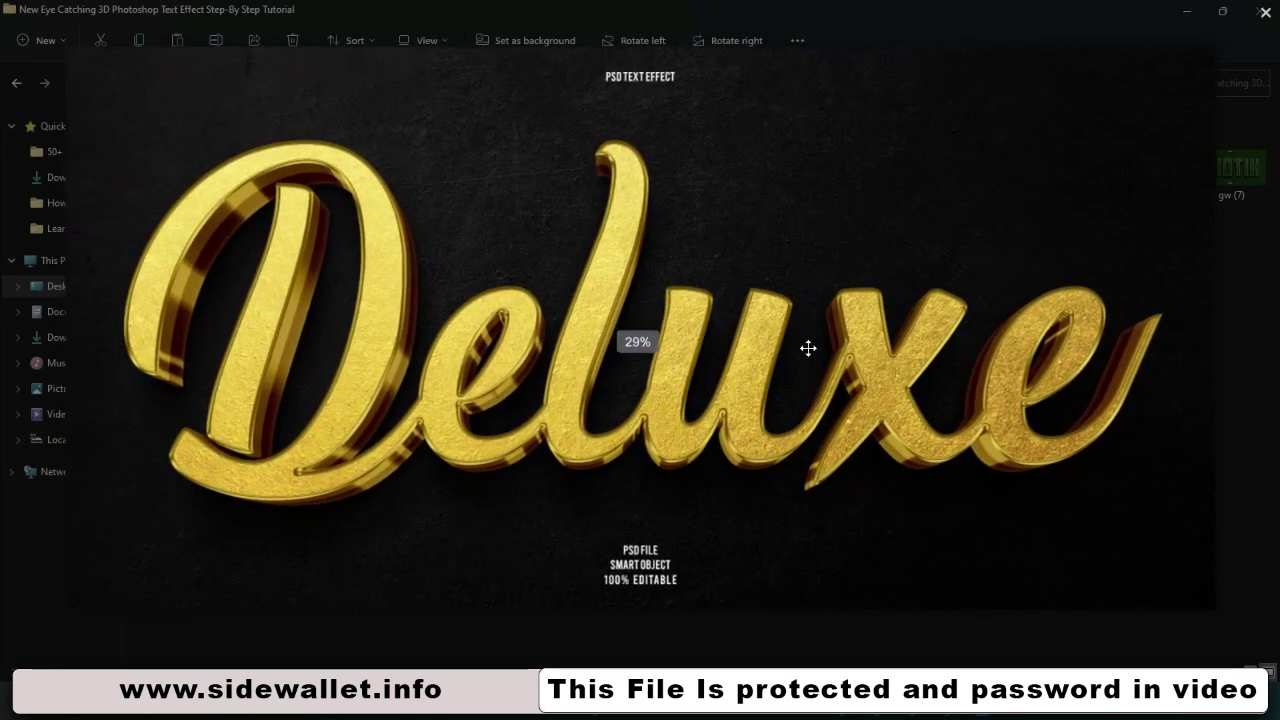
pyautogui.press('Escape')
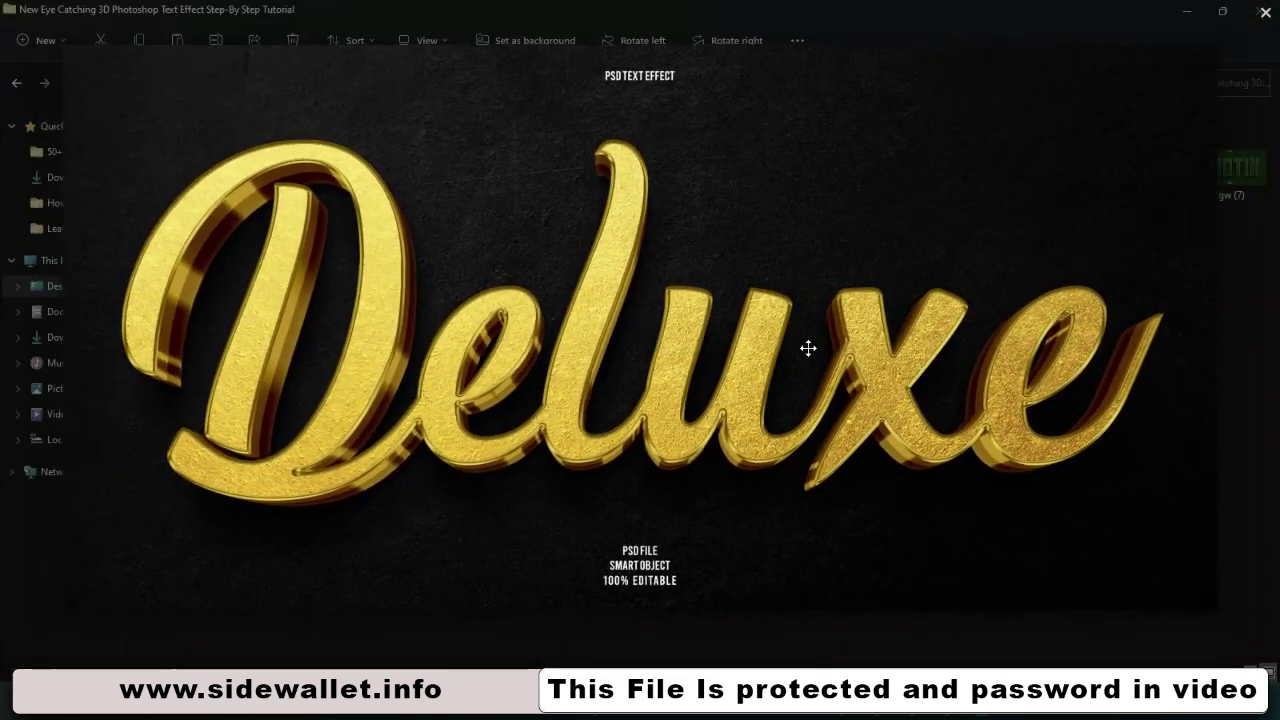
pyautogui.press('Right')
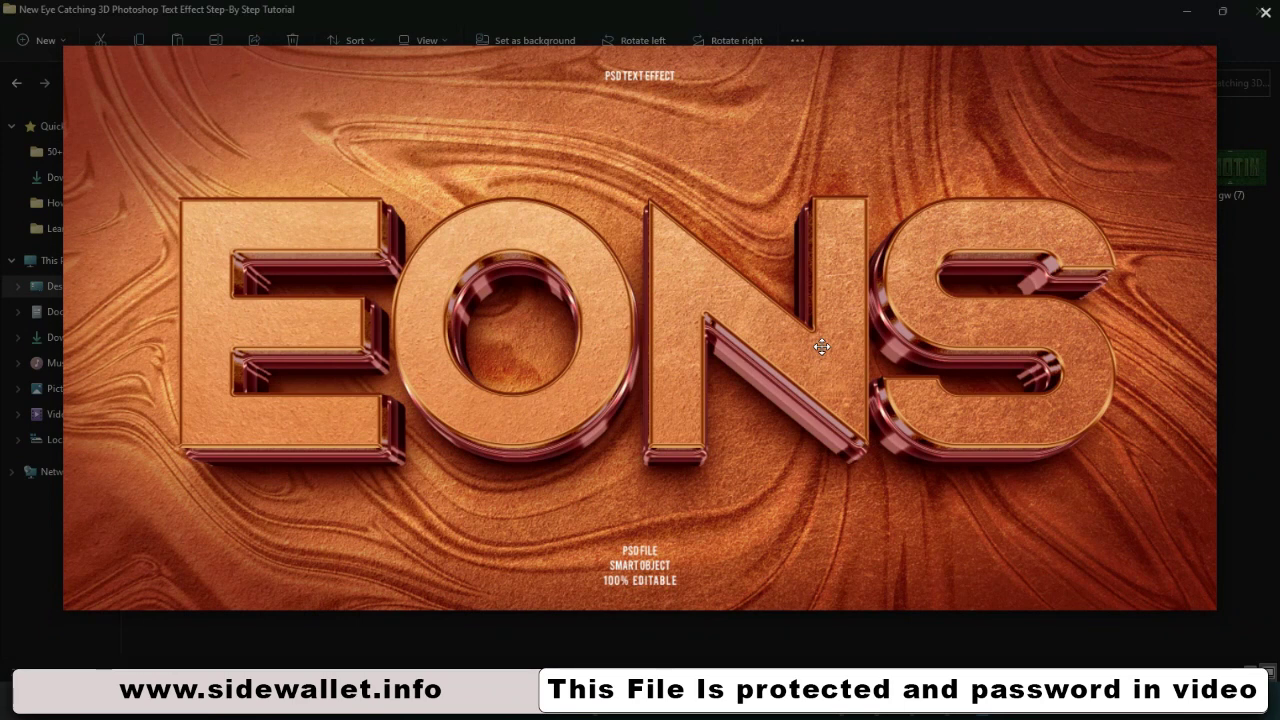
pyautogui.scroll(1, 929, 400)
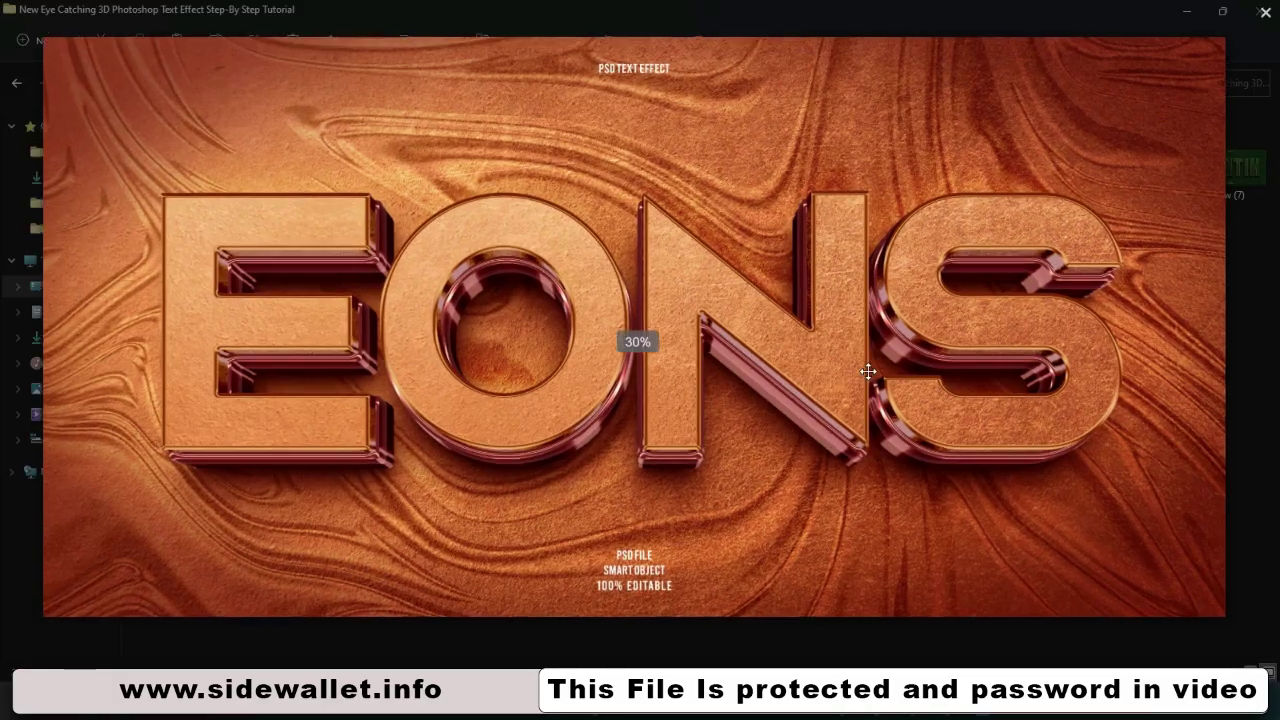
pyautogui.scroll(2, 900, 385)
pyautogui.scroll(2, 868, 372)
pyautogui.scroll(1, 868, 372)
pyautogui.scroll(-3, 870, 372)
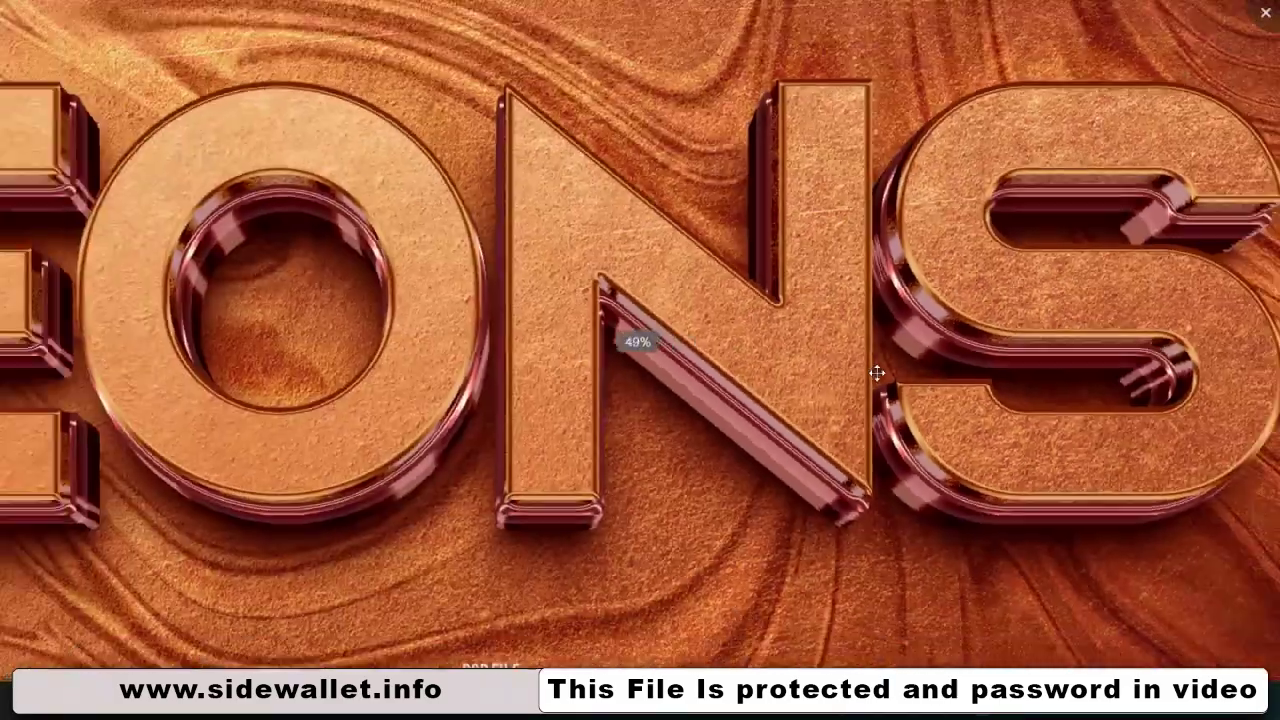
pyautogui.scroll(-2, 872, 373)
# - Advance to the green EXOTIK preview and zoom in and out on it
pyautogui.press('Right')
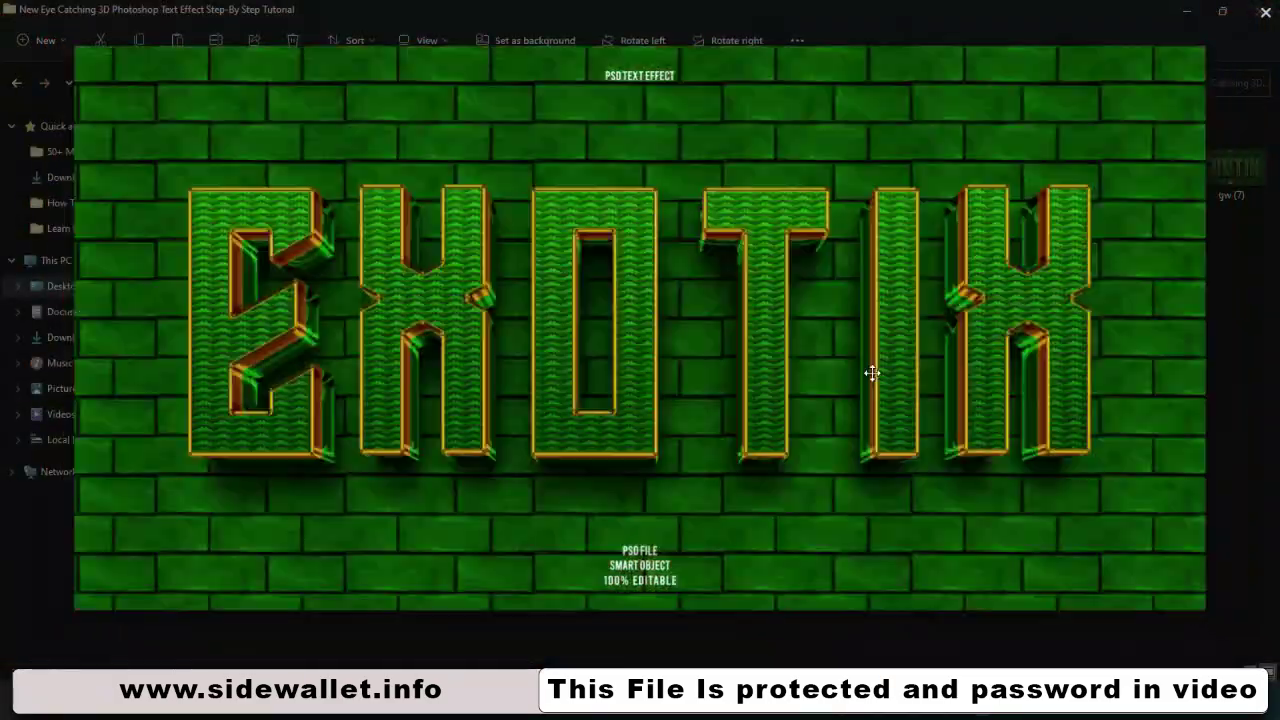
pyautogui.scroll(2, 790, 377)
pyautogui.scroll(1, 790, 377)
pyautogui.scroll(3, 790, 377)
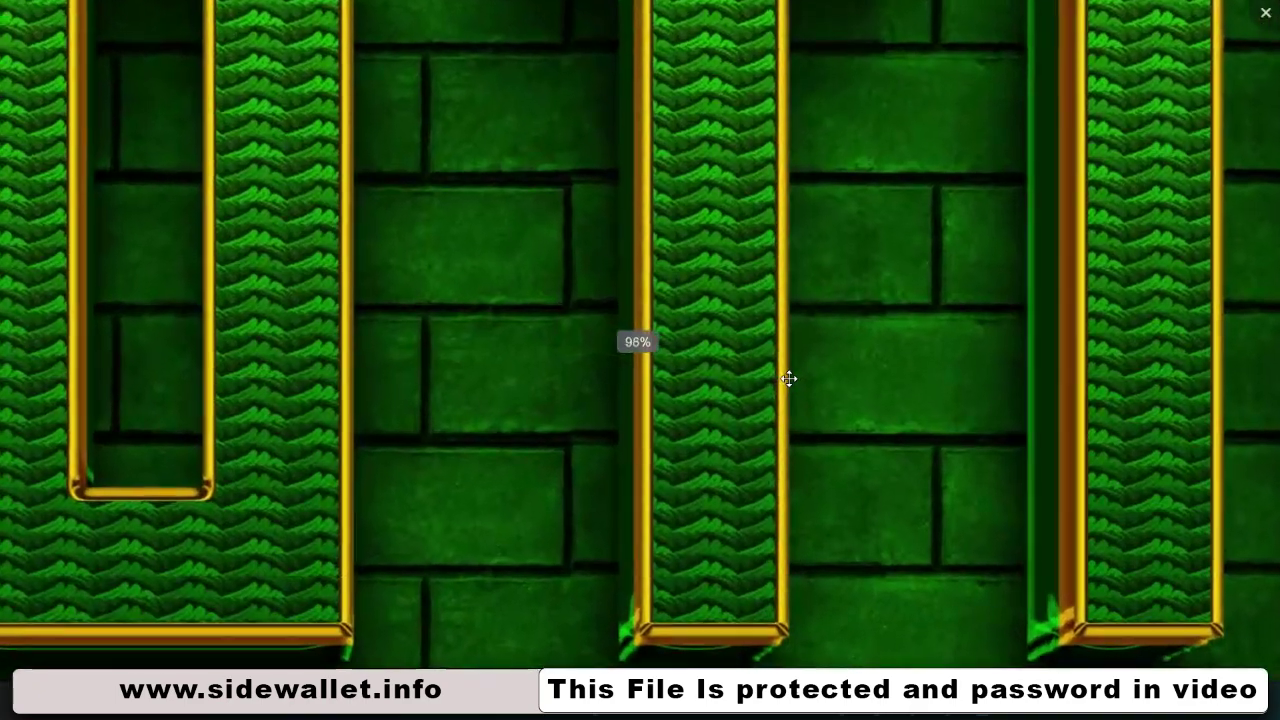
pyautogui.scroll(-4, 800, 383)
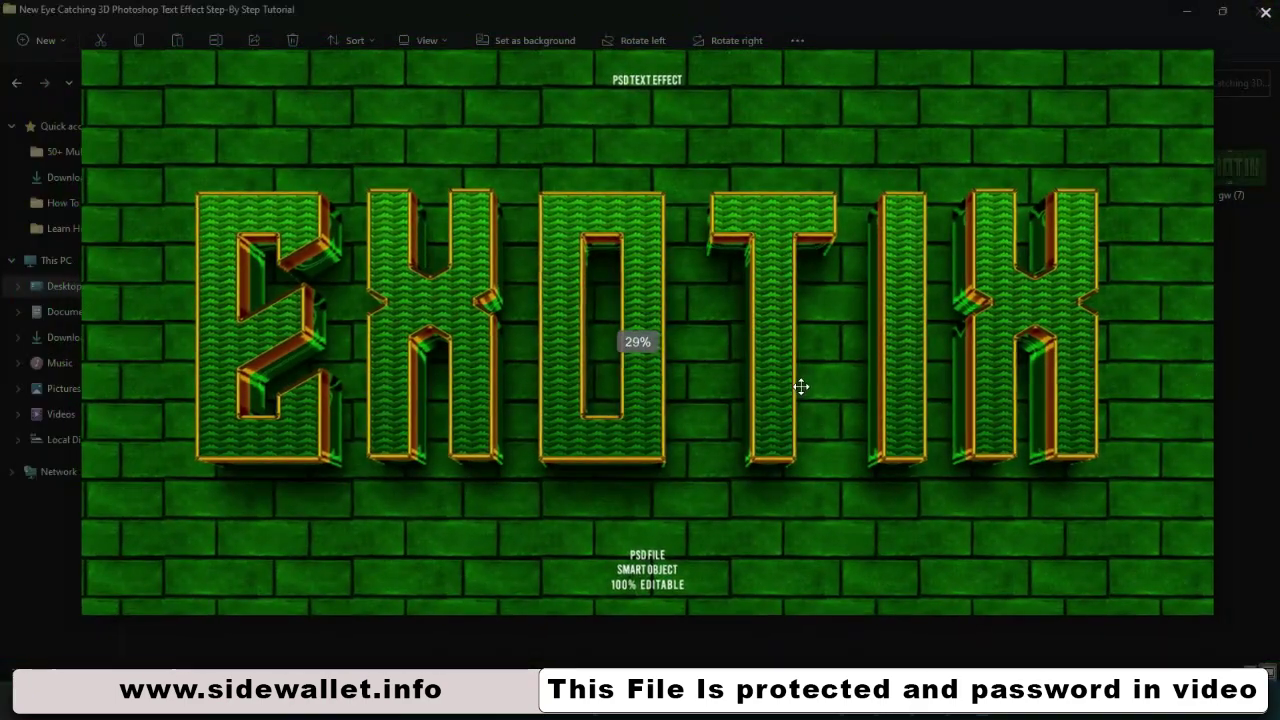
pyautogui.scroll(2, 801, 386)
pyautogui.scroll(3, 801, 386)
pyautogui.scroll(-3, 801, 386)
pyautogui.scroll(-2, 801, 386)
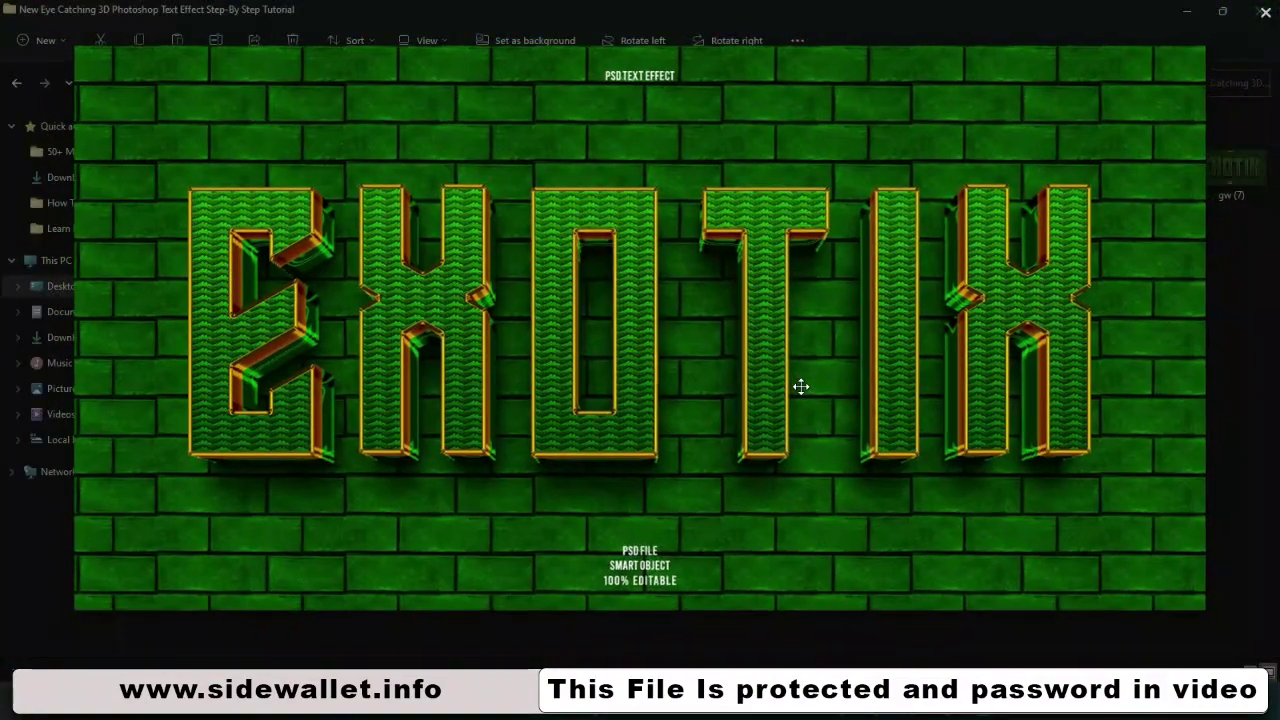
# - Advance to the teal Fairy preview and zoom in and out on it
pyautogui.press('Right')
pyautogui.scroll(2, 801, 386)
pyautogui.scroll(2, 801, 386)
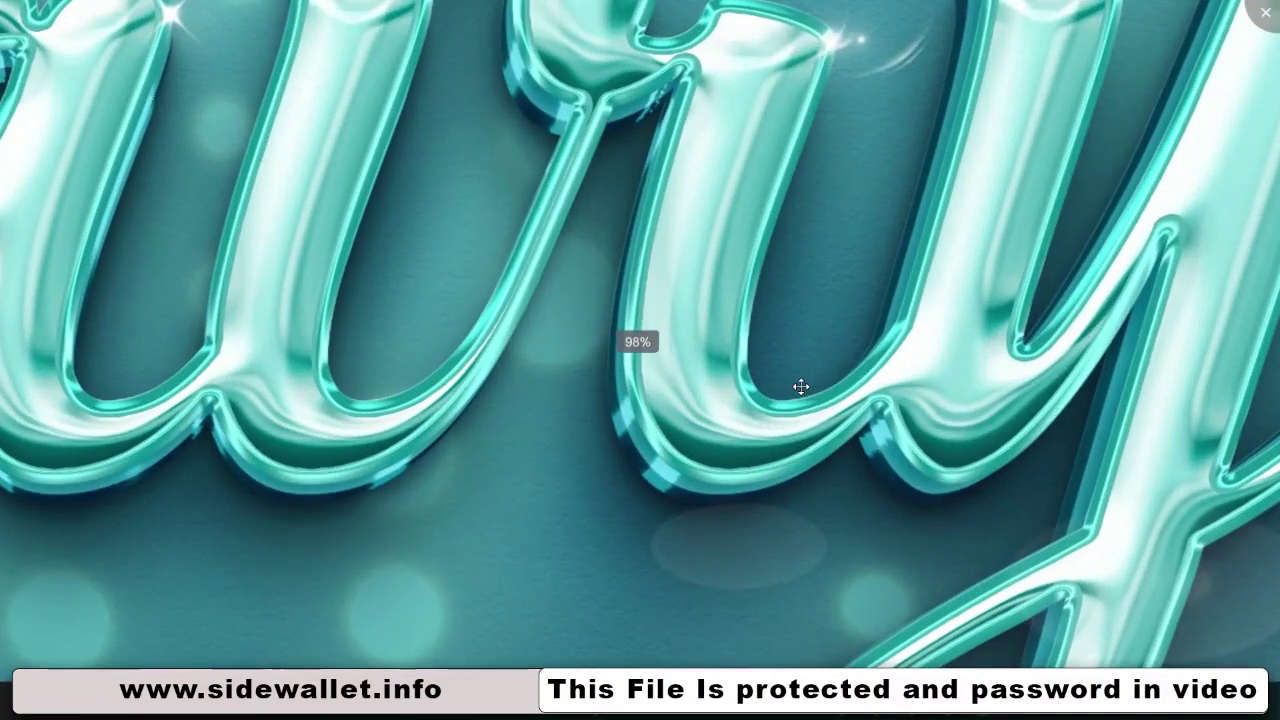
pyautogui.scroll(1, 801, 386)
pyautogui.scroll(1, 801, 386)
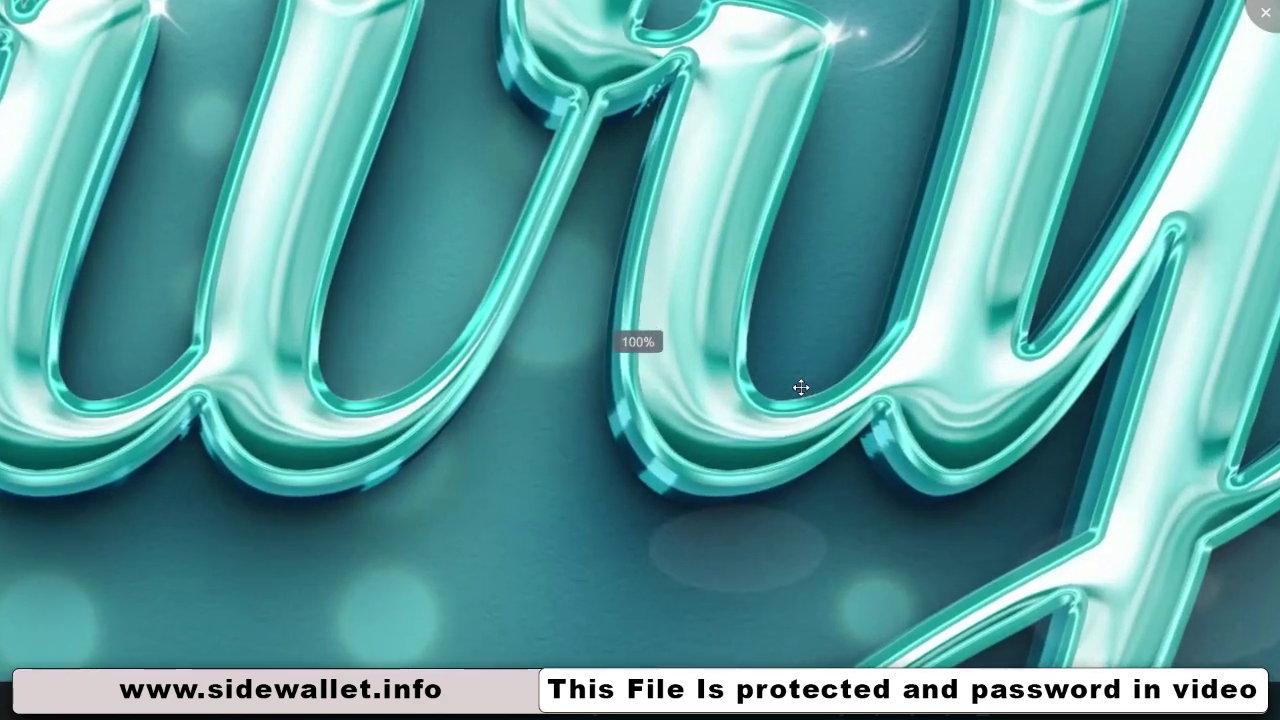
pyautogui.scroll(-3, 801, 386)
pyautogui.scroll(-1, 801, 386)
pyautogui.scroll(-2, 801, 386)
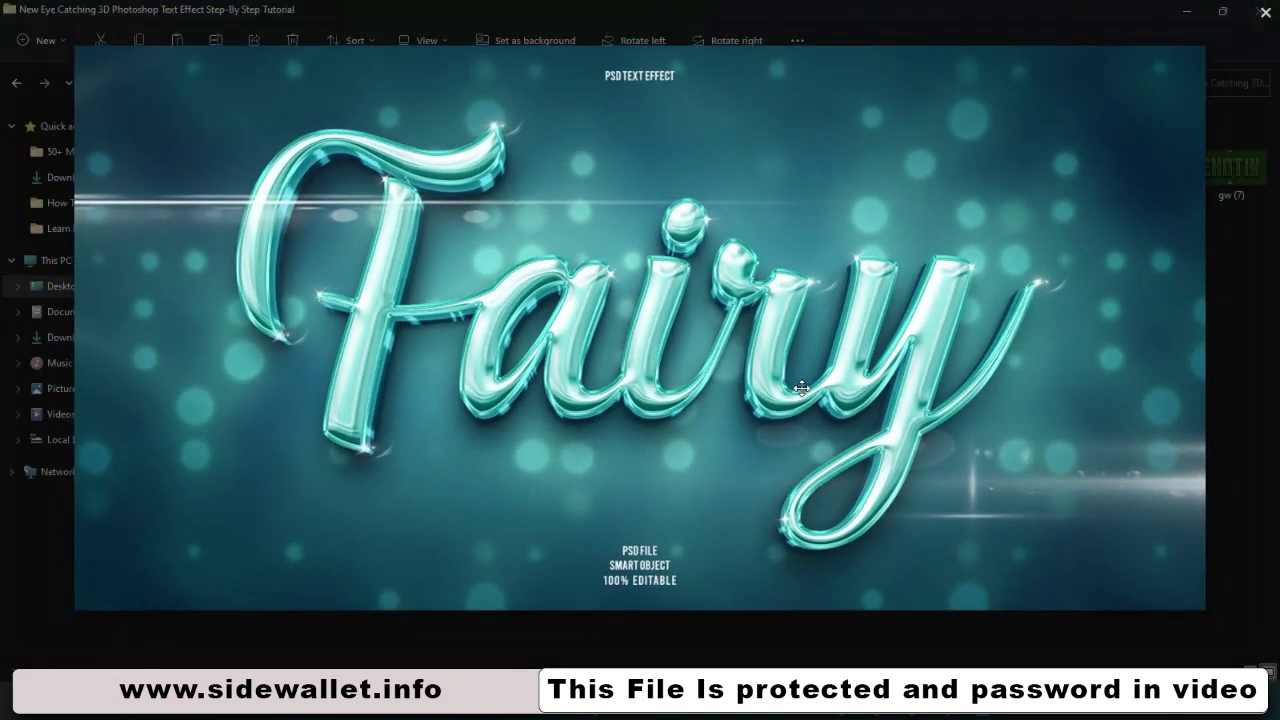
# - View the Love and pink Like previews, then close Photos and select the gw (9) file
pyautogui.press('Right')
pyautogui.scroll(1, 801, 386)
pyautogui.scroll(-1, 801, 388)
pyautogui.scroll(-1, 801, 388)
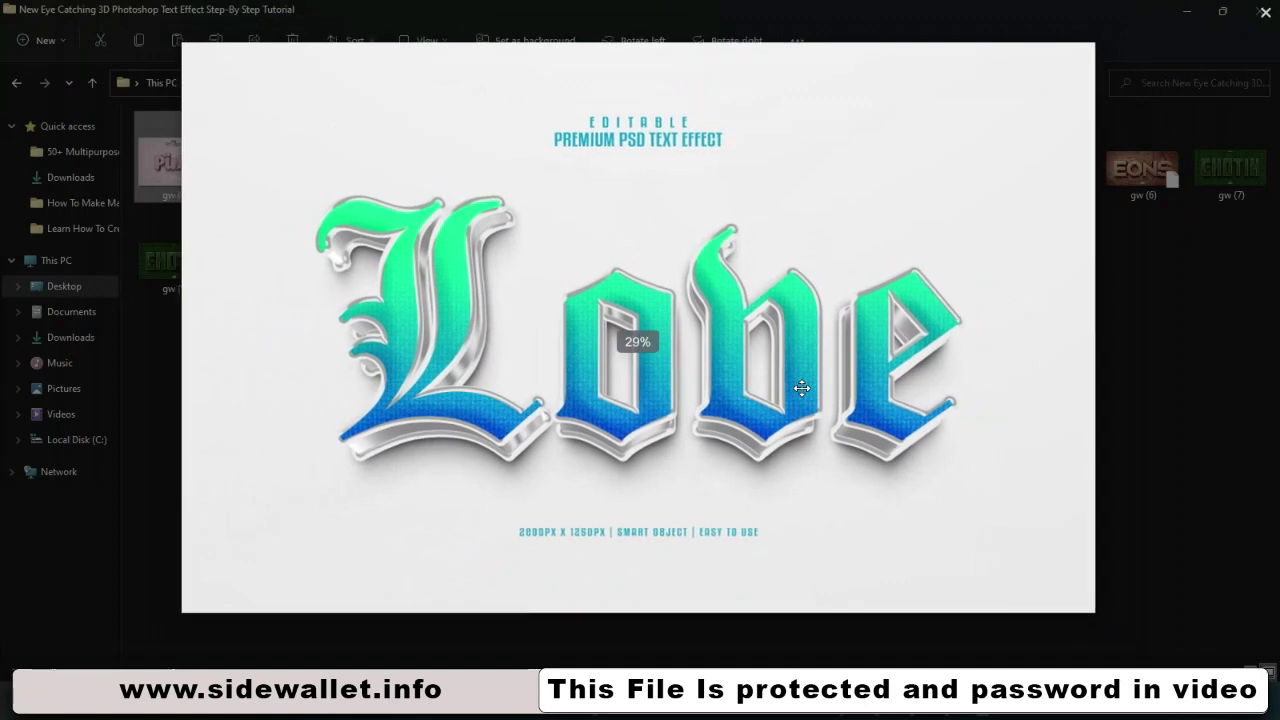
pyautogui.press('Right')
pyautogui.scroll(1, 801, 388)
pyautogui.scroll(1, 801, 388)
pyautogui.scroll(-1, 801, 388)
pyautogui.scroll(-1, 801, 388)
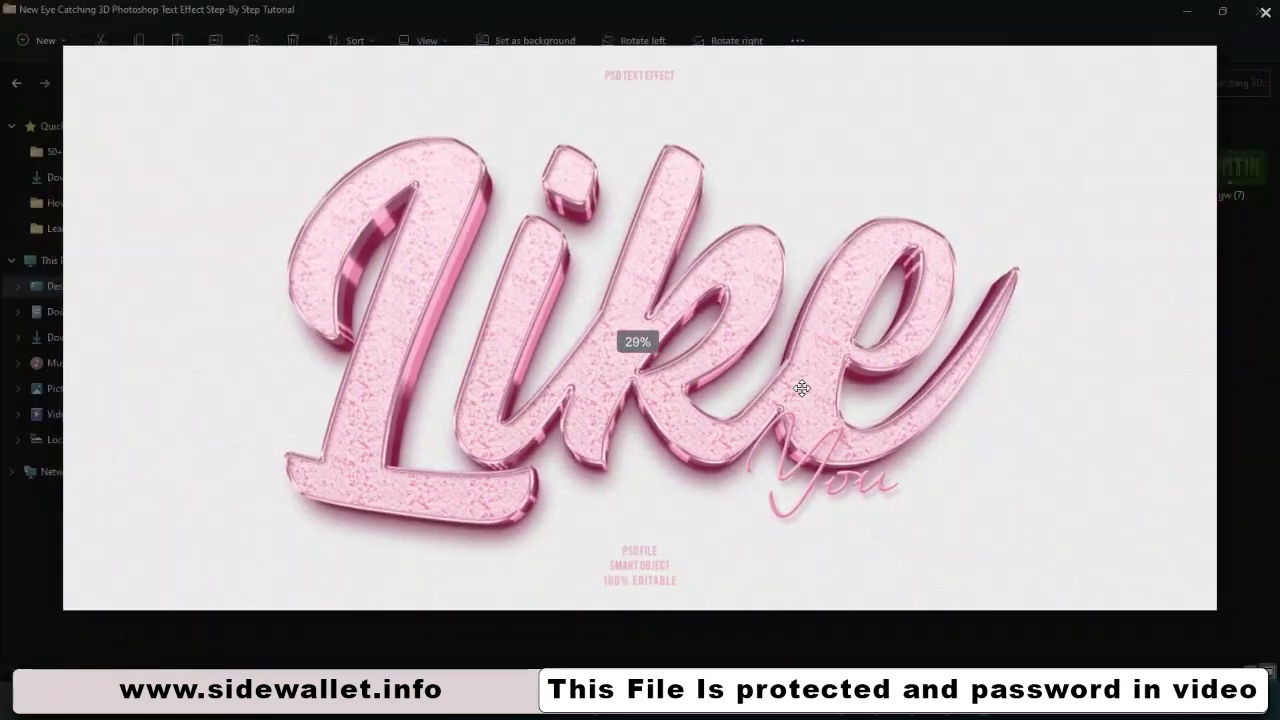
pyautogui.click(1264, 12)
pyautogui.click(527, 278)
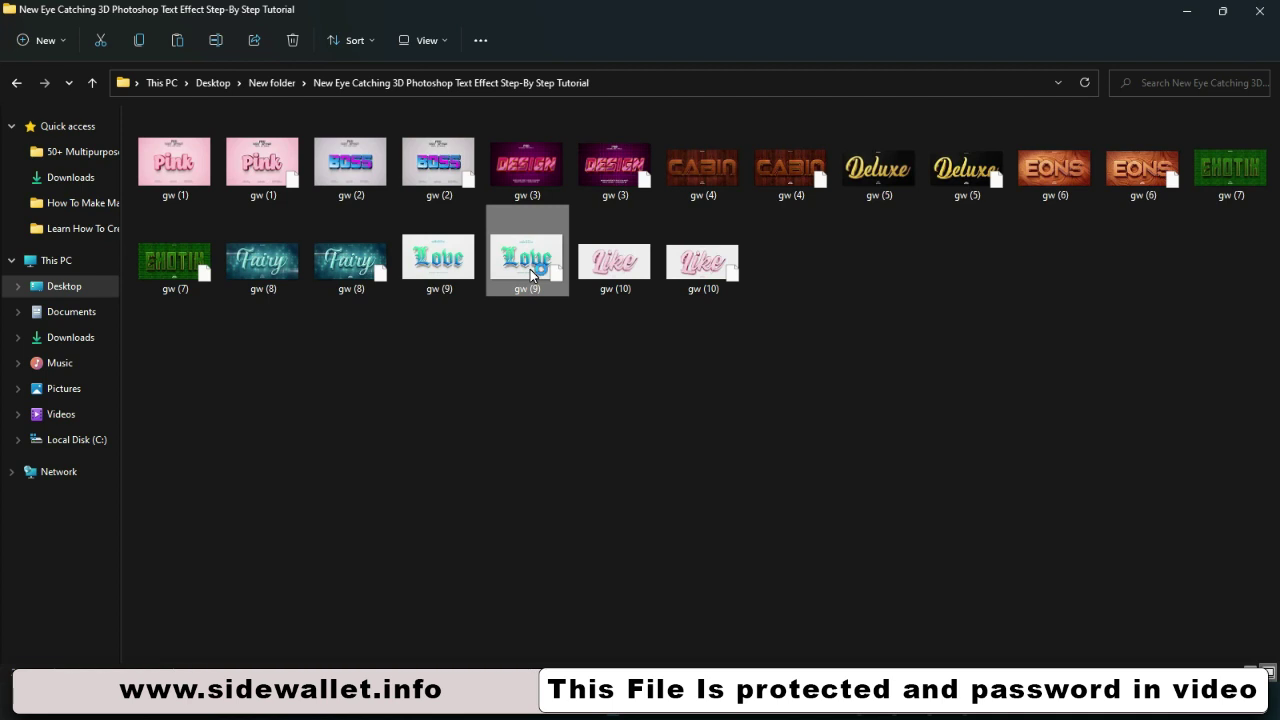
# - Open the gw (9) Love template PSD in Photoshop
pyautogui.doubleClick(531, 275)
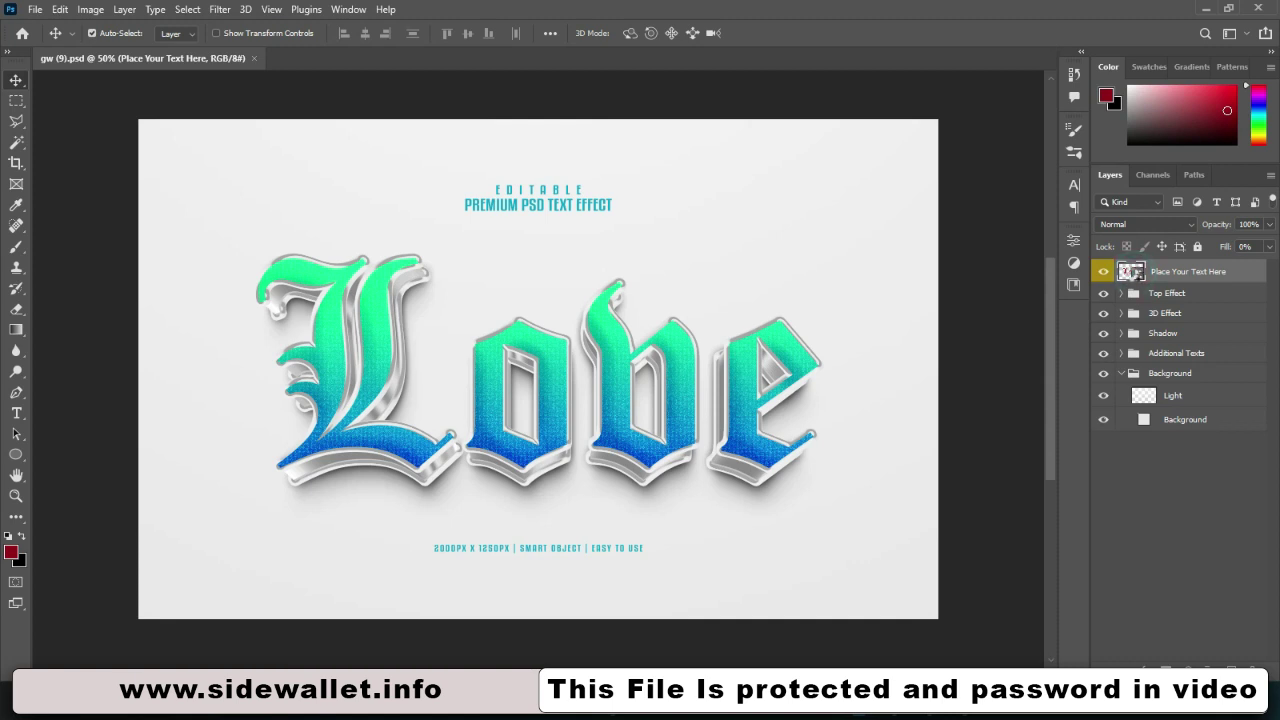
# - Open the 'Place Your Text Here' smart object to reveal the red Love text
pyautogui.doubleClick(1131, 272)
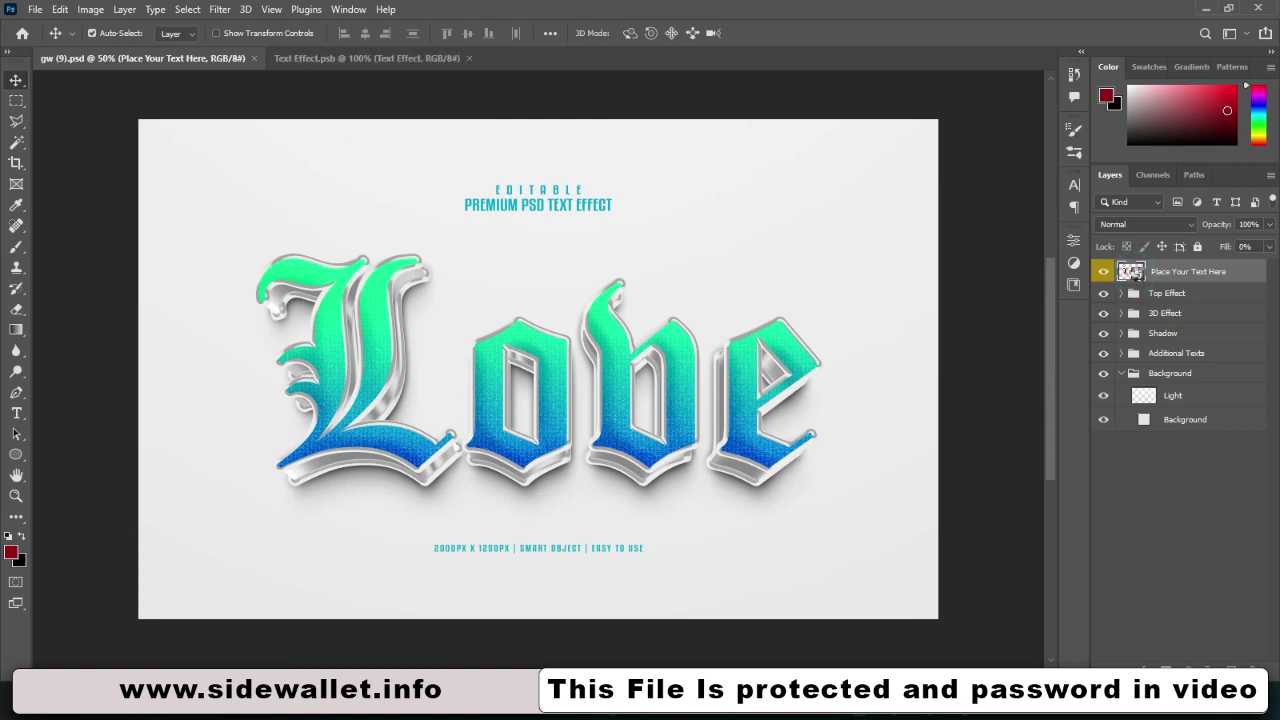
# - Replace the word 'Love' with 'Paul' and commit the text edit
pyautogui.press('t')
pyautogui.click(722, 401)
pyautogui.hotkey('shift', 'Home')
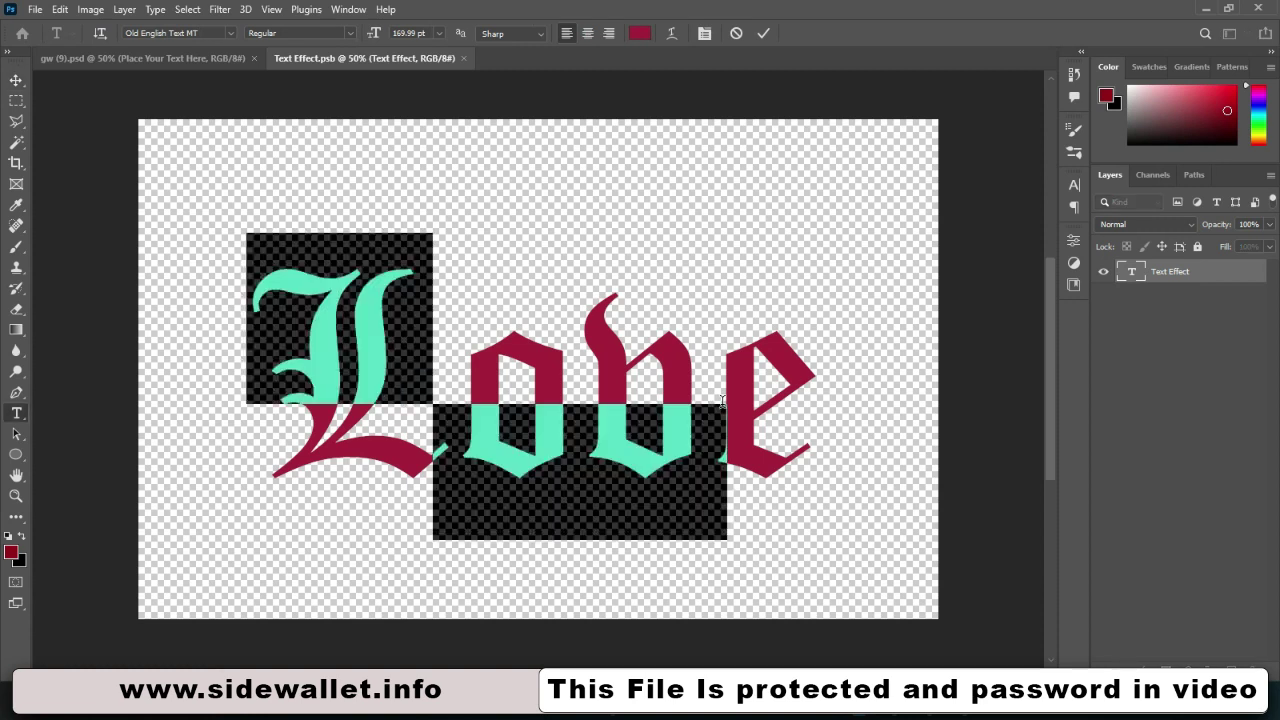
pyautogui.hotkey('ctrl', 'a')
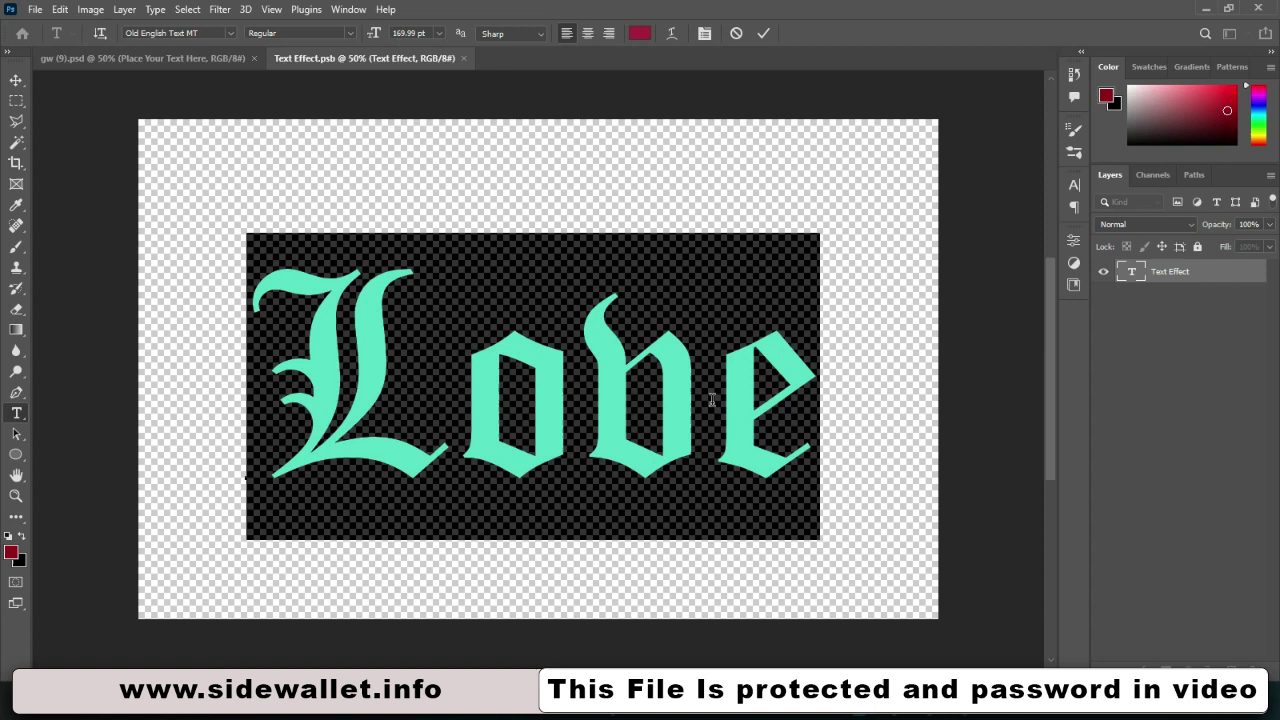
pyautogui.write('p')
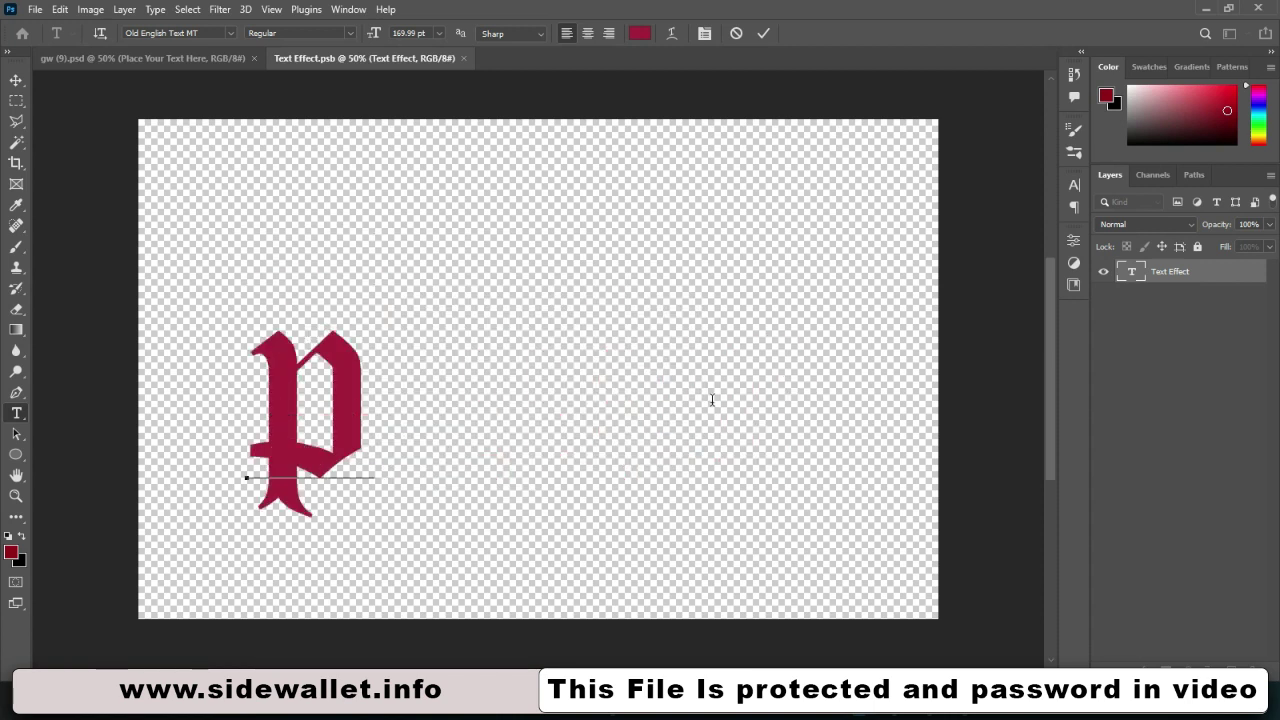
pyautogui.press('BackSpace')
pyautogui.write('P')
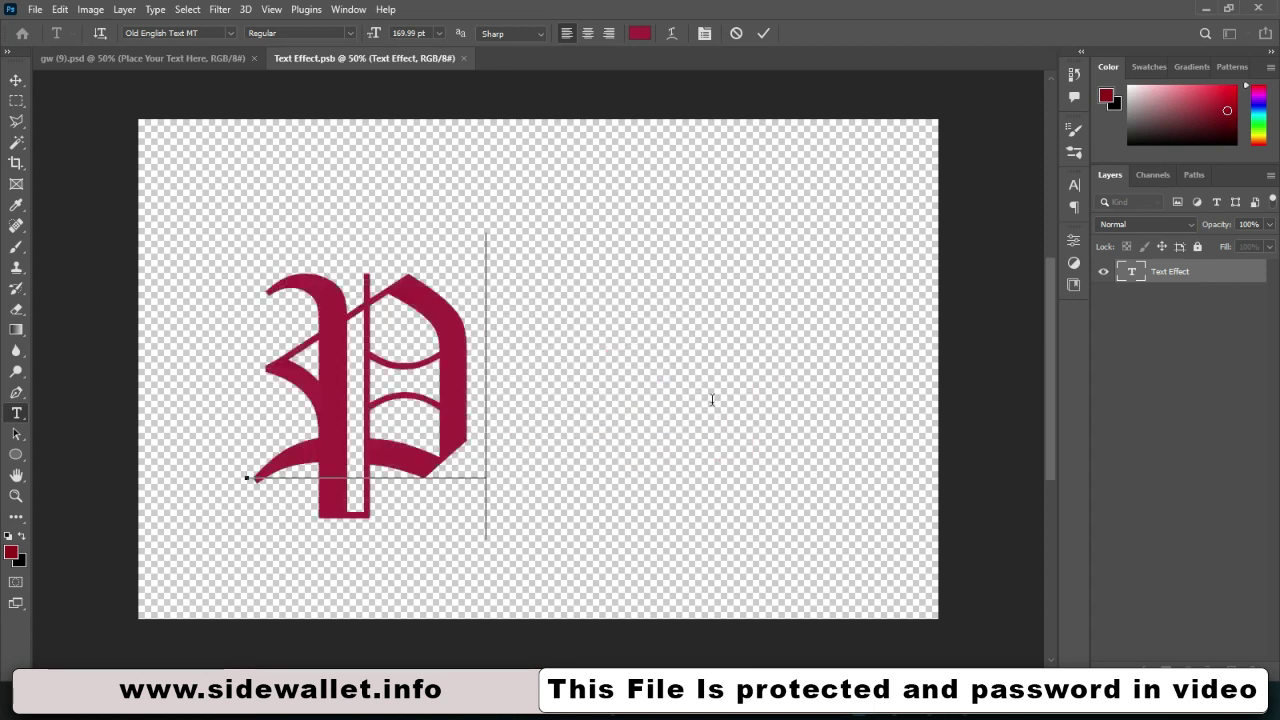
pyautogui.write('aul')
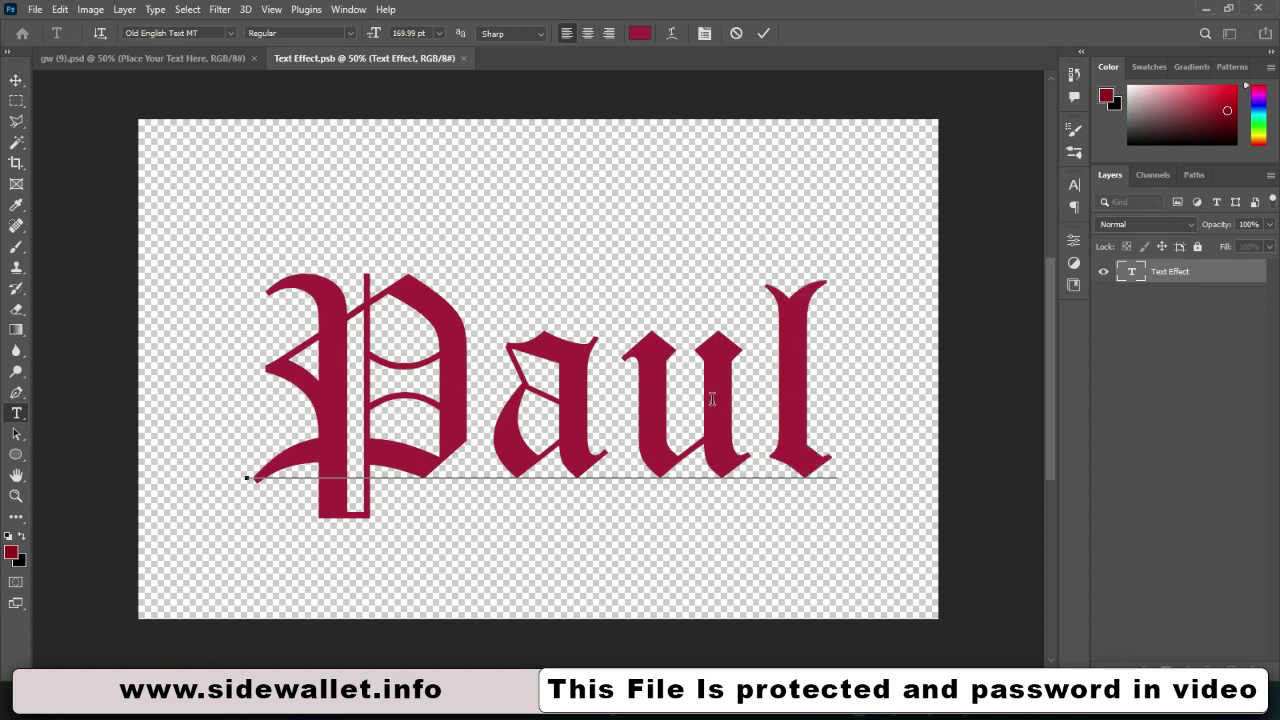
pyautogui.click(578, 366)
pyautogui.hotkey('ctrl', 'Return')
# - Nudge Paul up and left to centre it, then close the smart object saving changes
pyautogui.press('v')
pyautogui.moveTo(570, 362); pyautogui.dragTo(558, 344)
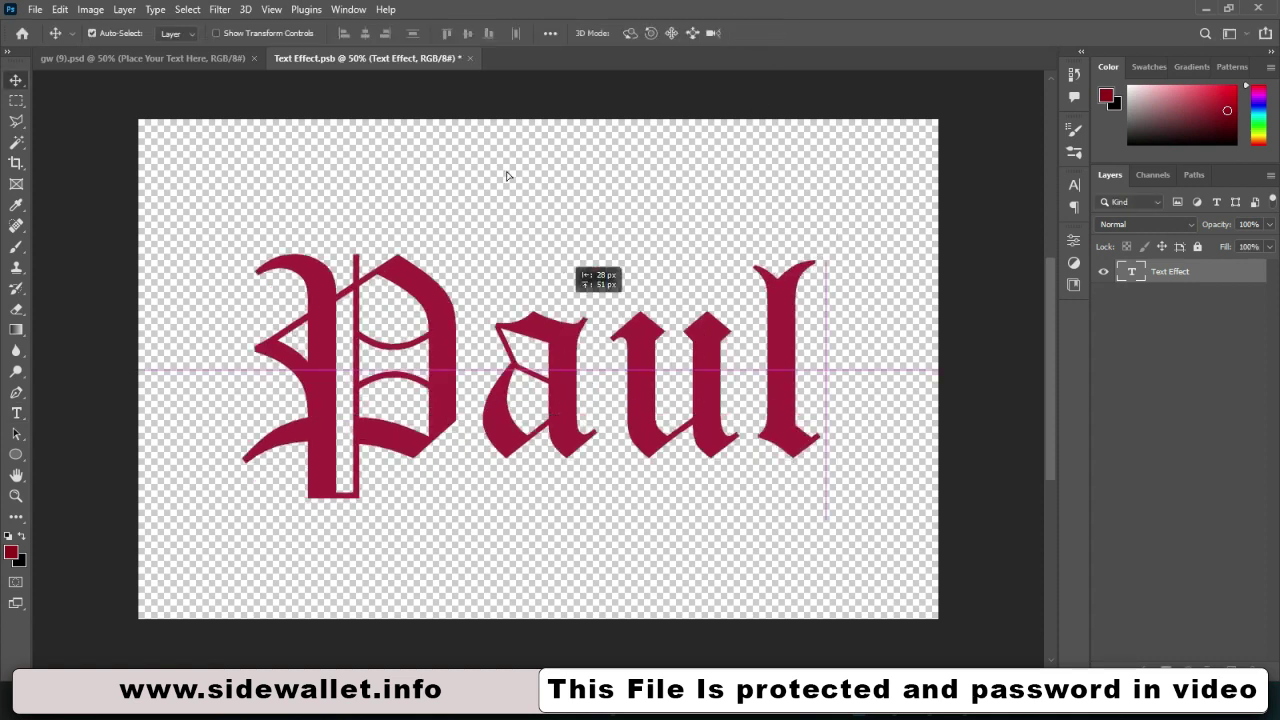
pyautogui.click(468, 62)
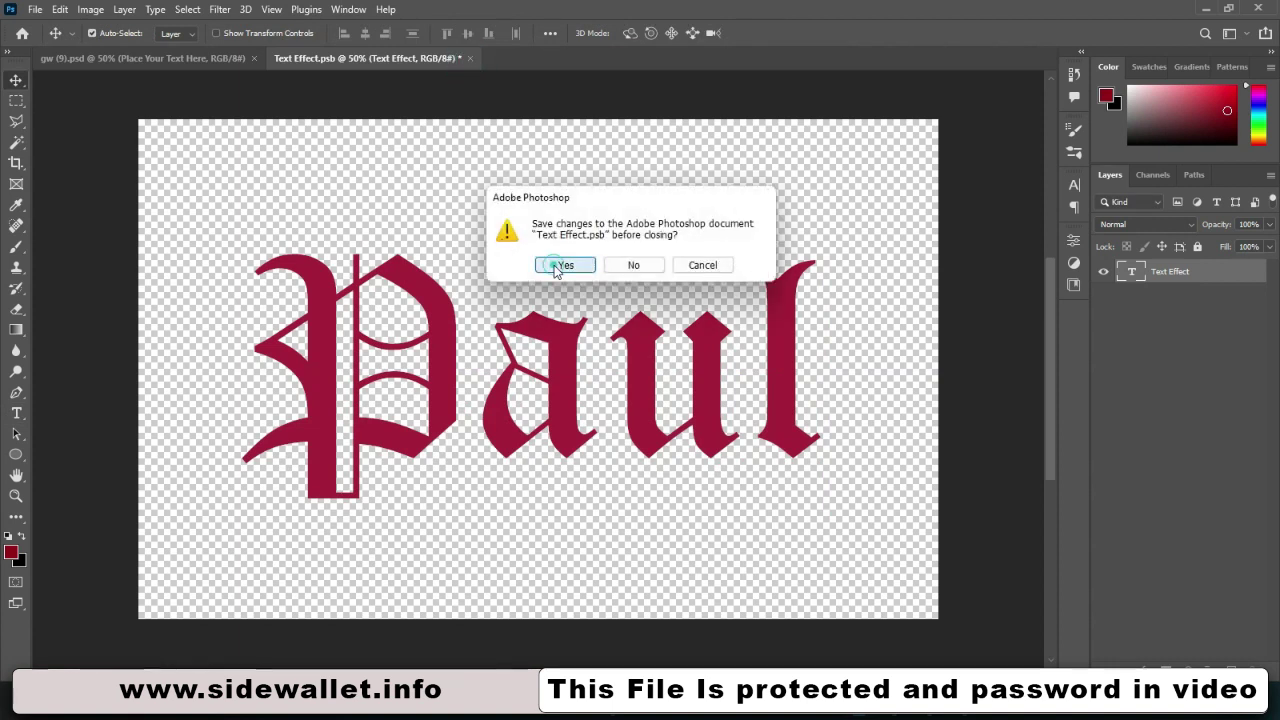
pyautogui.click(560, 264)
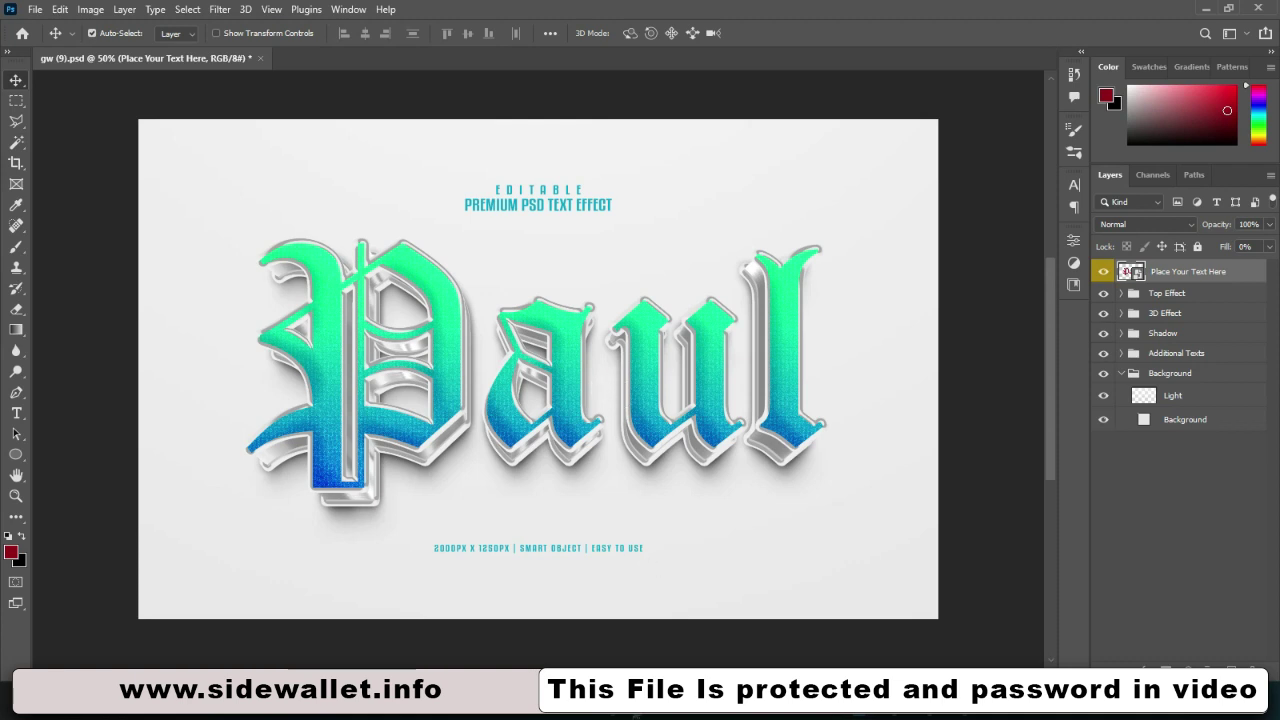
# - Bring the template folder window in File Explorer to the front
pyautogui.click(520, 645)
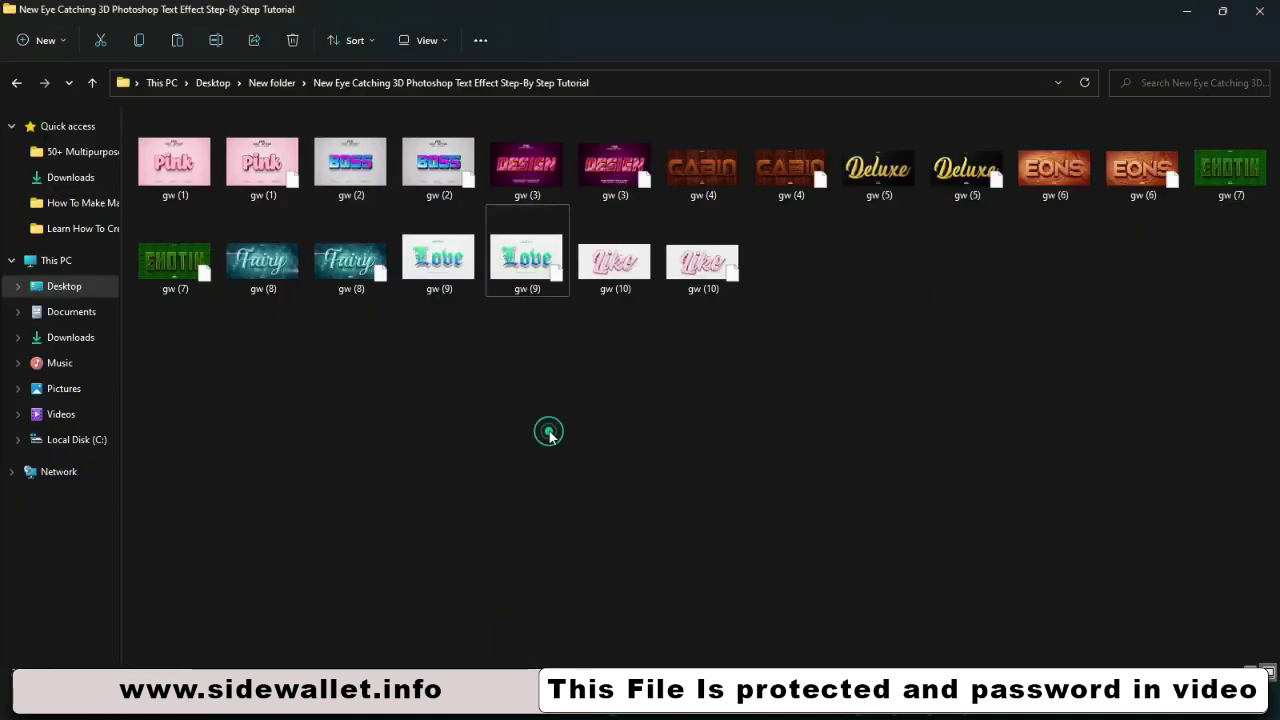